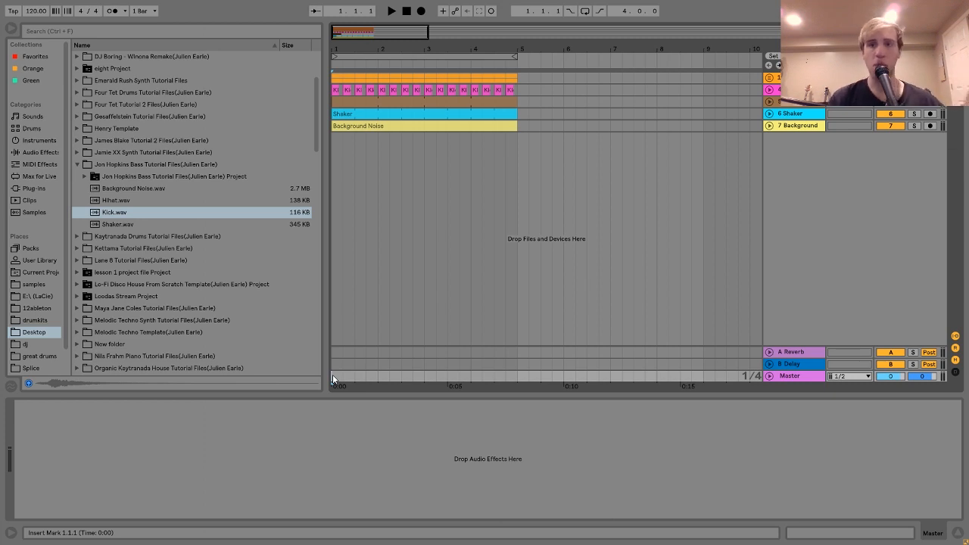
Step: Unfold the group track and set the 2 Operator track's volume to -12.4 during playback
{"action": "left_click", "coordinate": [797, 78]}
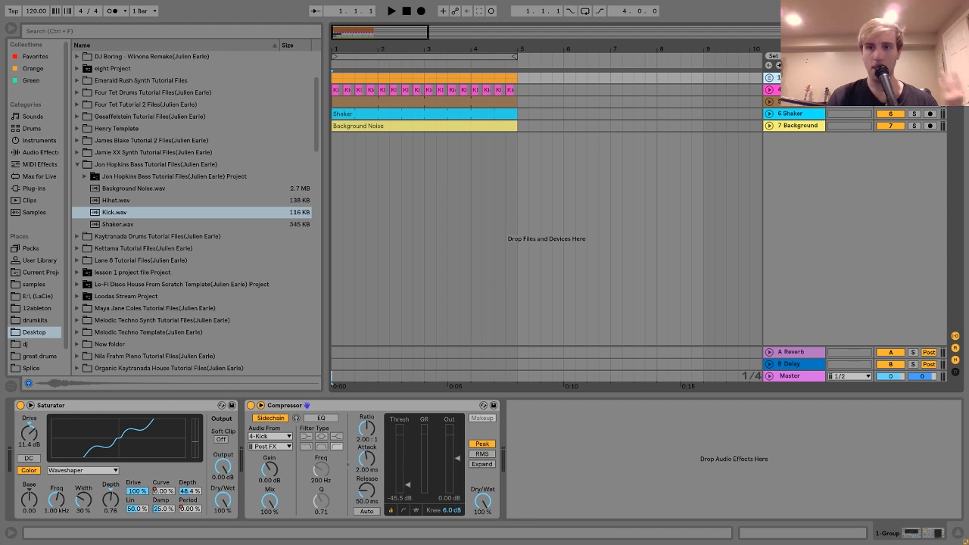
{"action": "left_click", "coordinate": [769, 78]}
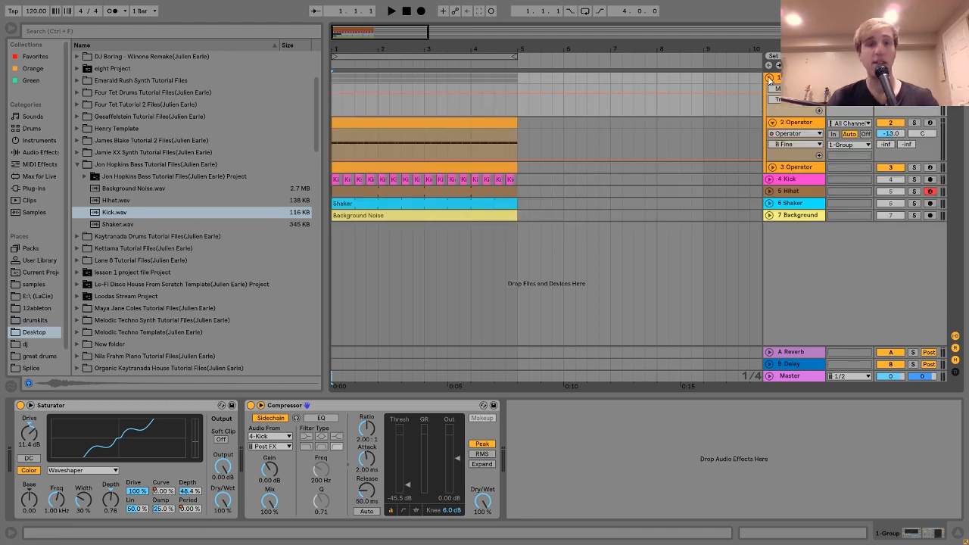
{"action": "key", "text": "space"}
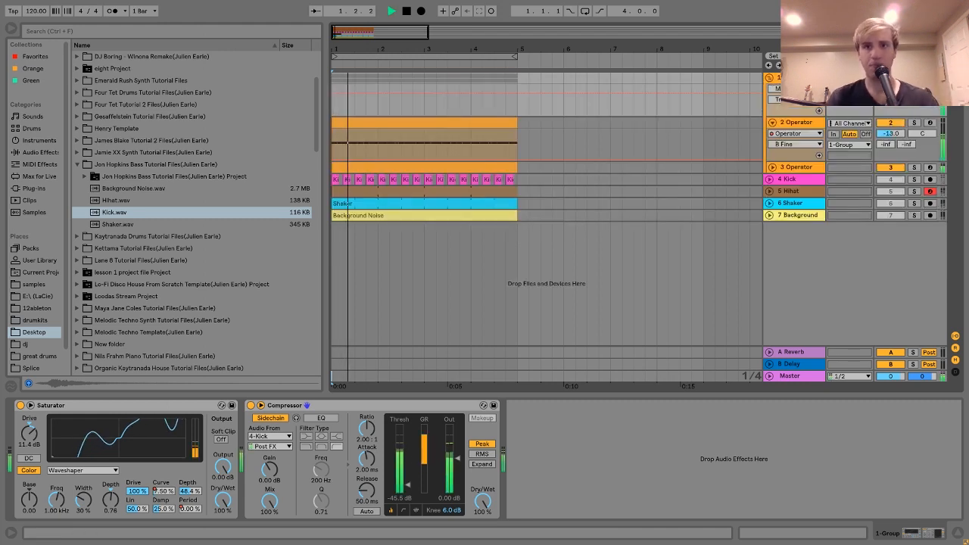
{"action": "left_click", "coordinate": [801, 124]}
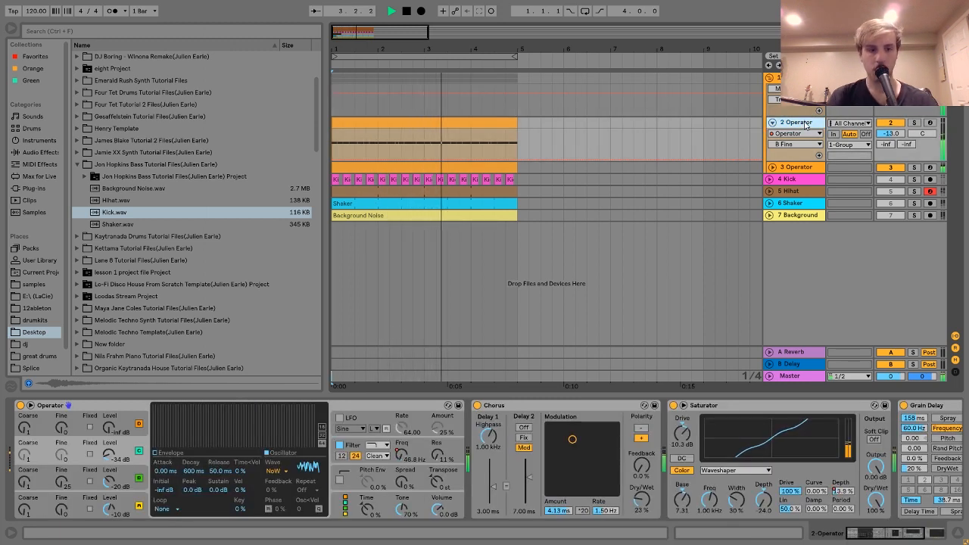
{"action": "left_click_drag", "start_coordinate": [891, 134], "coordinate": [891, 129]}
{"action": "key", "text": "space"}
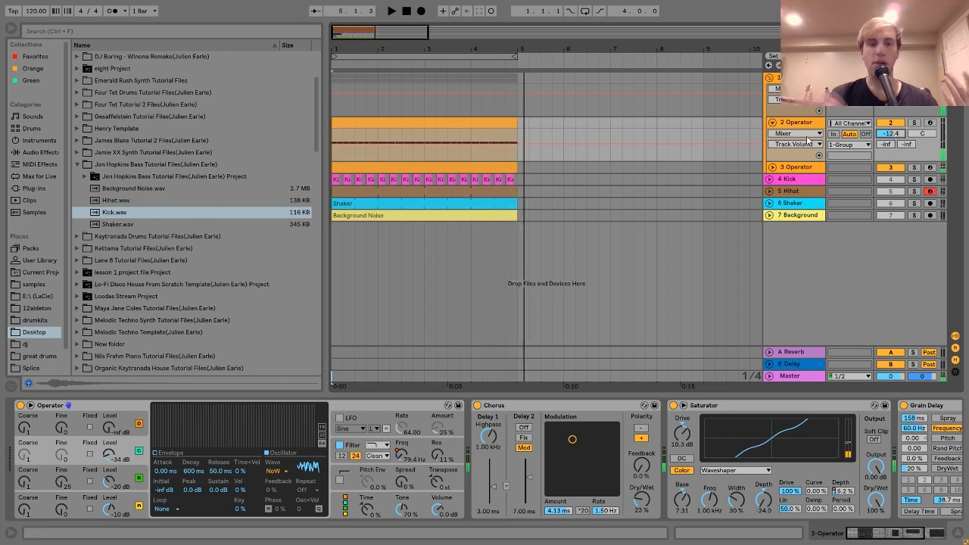
Step: Solo the 2 Operator track and play its four-bar clip as a loop
{"action": "left_click", "coordinate": [805, 171]}
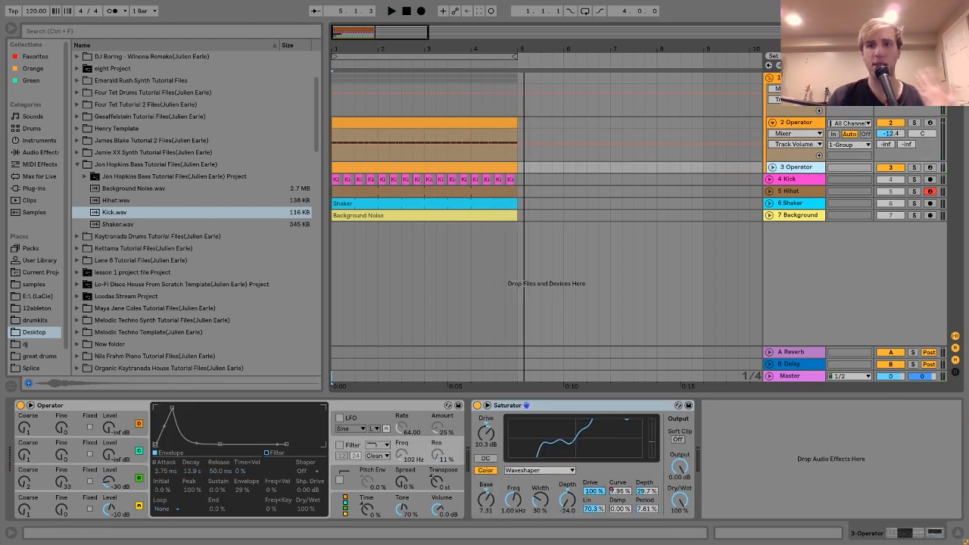
{"action": "left_click", "coordinate": [796, 79]}
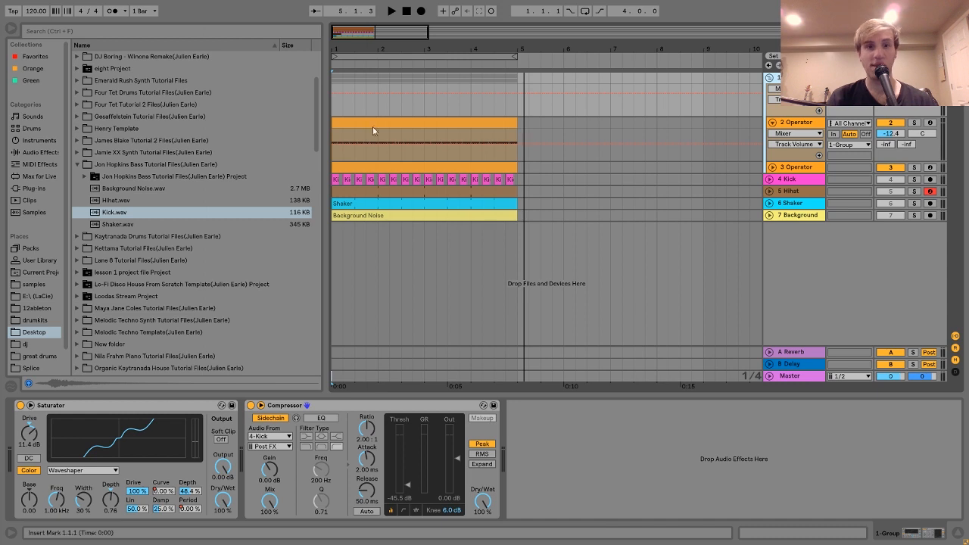
{"action": "left_click", "coordinate": [399, 119]}
{"action": "left_click", "coordinate": [915, 123]}
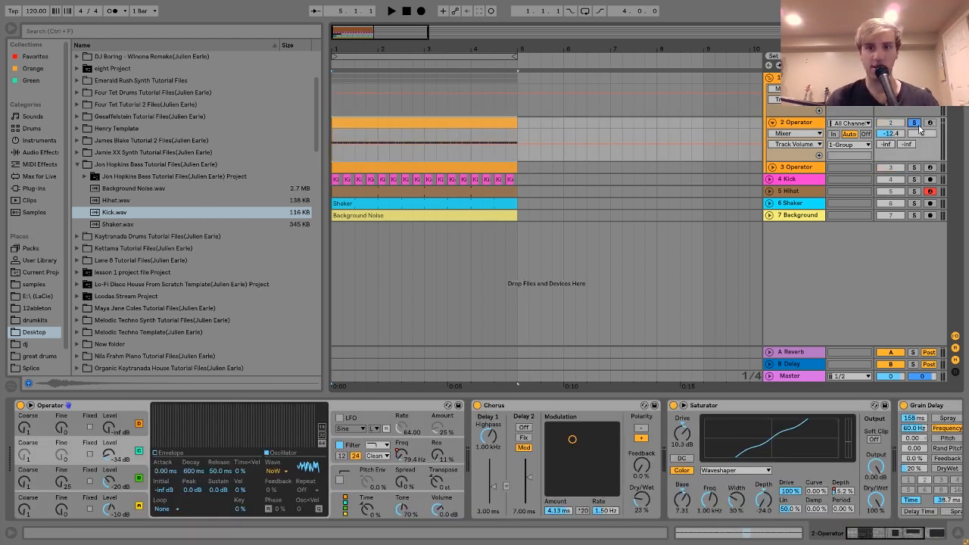
{"action": "key", "text": "space"}
{"action": "key", "text": "ctrl+l"}
{"action": "key", "text": "space"}
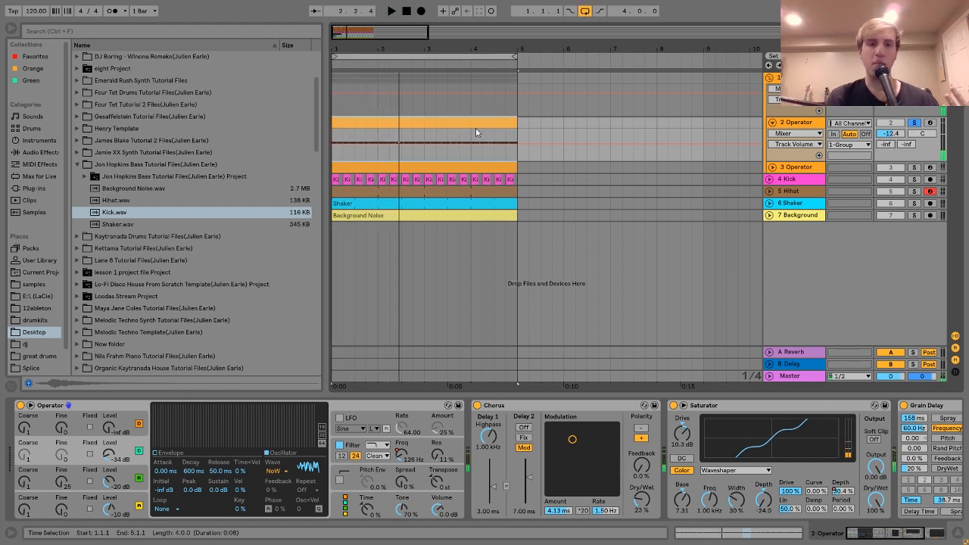
Step: Audition the 3 Operator track in solo, and return the solo to the 2 Operator track
{"action": "left_click", "coordinate": [916, 171]}
{"action": "key", "text": "space"}
{"action": "key", "text": "space"}
{"action": "left_click", "coordinate": [915, 123]}
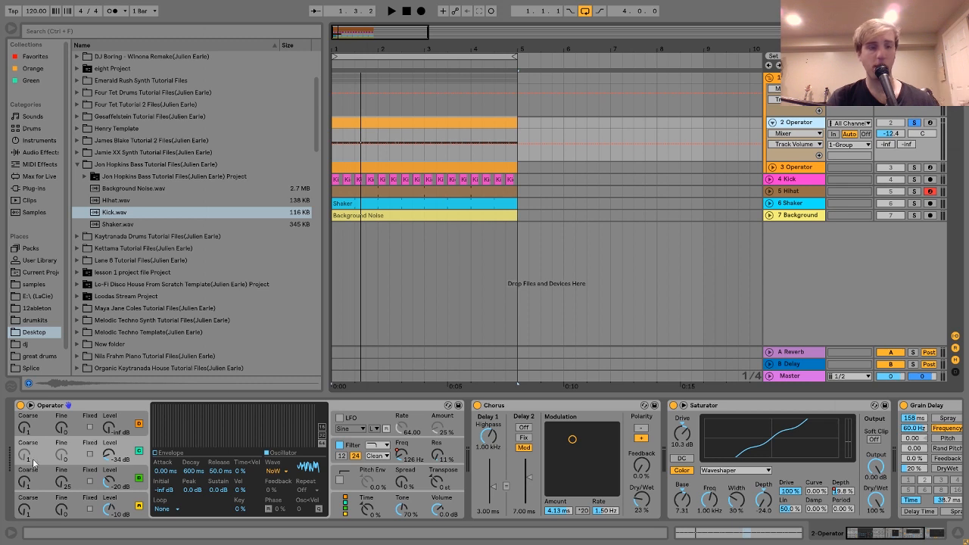
Step: Examine Operator's A, B and C oscillator waveforms and levels, and listen to the patch with oscillator B's fine tuning selected
{"action": "left_click", "coordinate": [138, 505]}
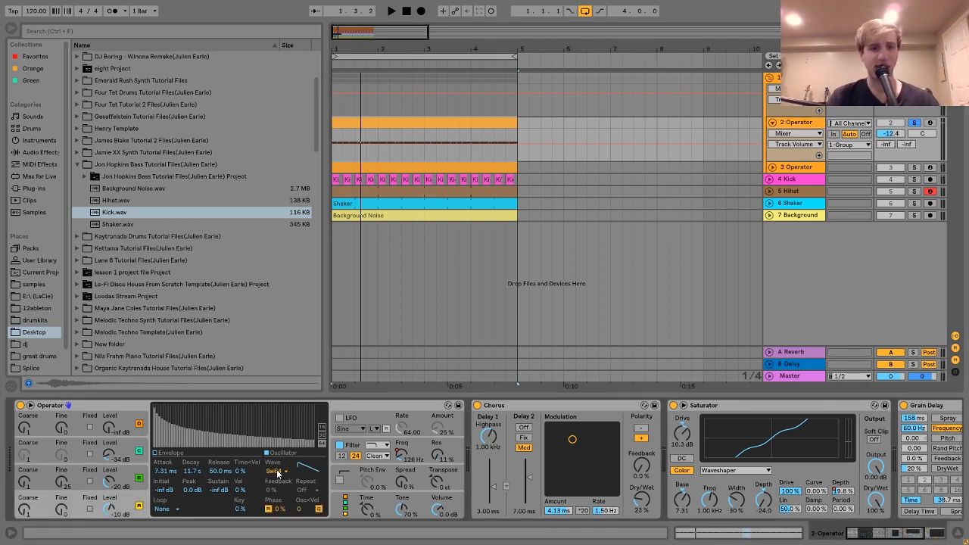
{"action": "left_click", "coordinate": [127, 476]}
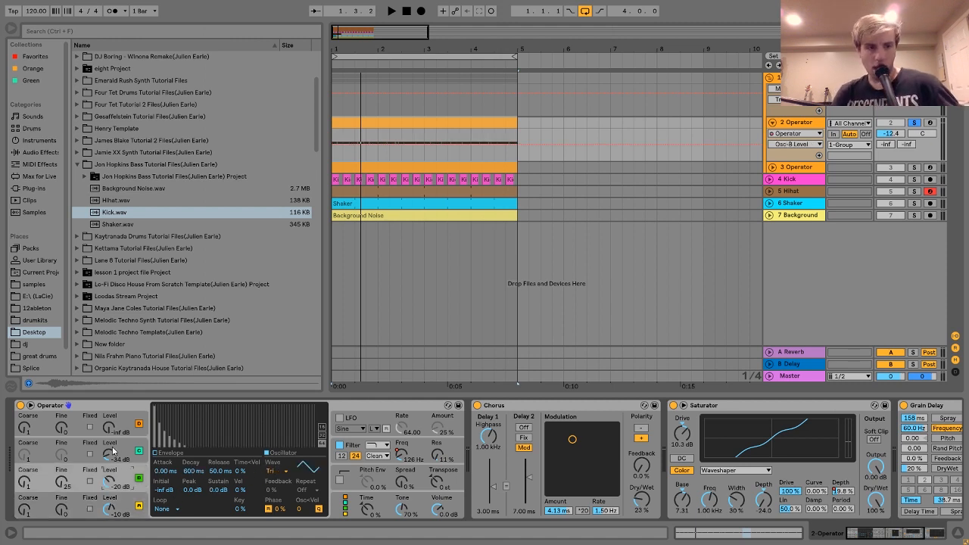
{"action": "left_click", "coordinate": [133, 447]}
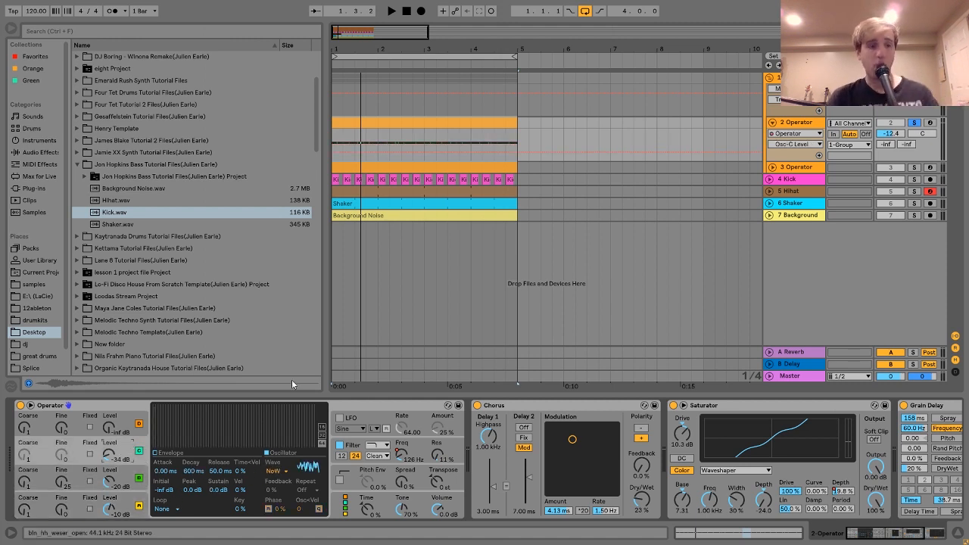
{"action": "left_click", "coordinate": [73, 481]}
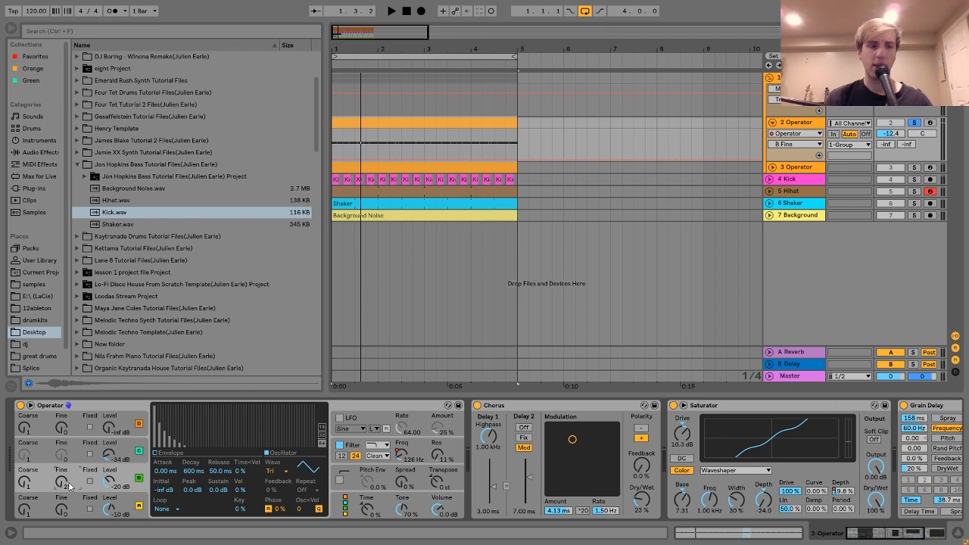
{"action": "key", "text": "space"}
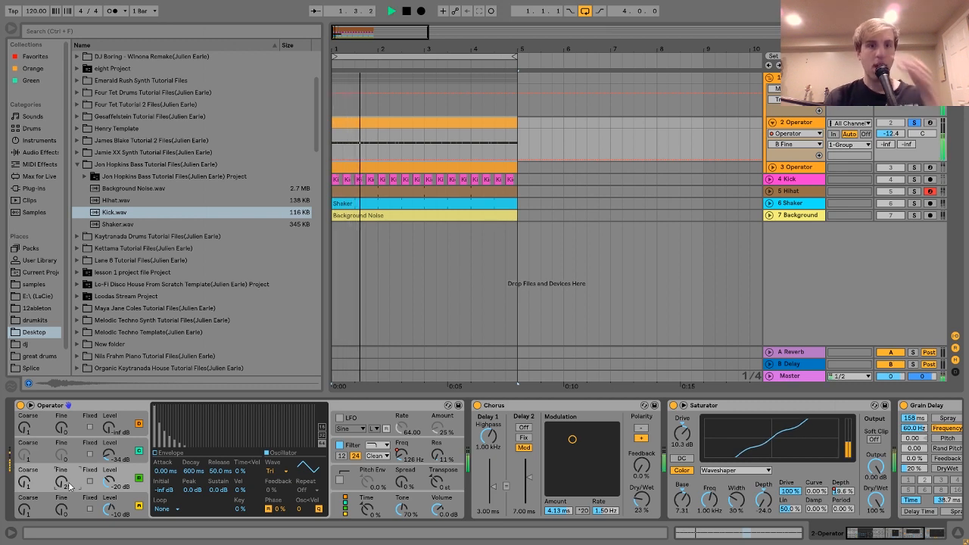
{"action": "key", "text": "space"}
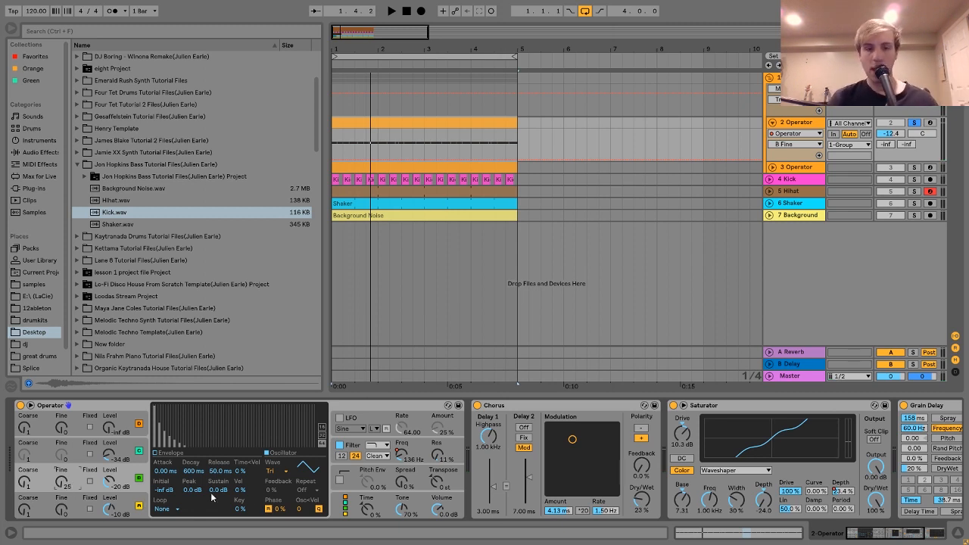
Step: Review Operator's filter envelope settings during playback, and examine the note pattern in the 2 Operator MIDI clip
{"action": "left_click", "coordinate": [355, 446]}
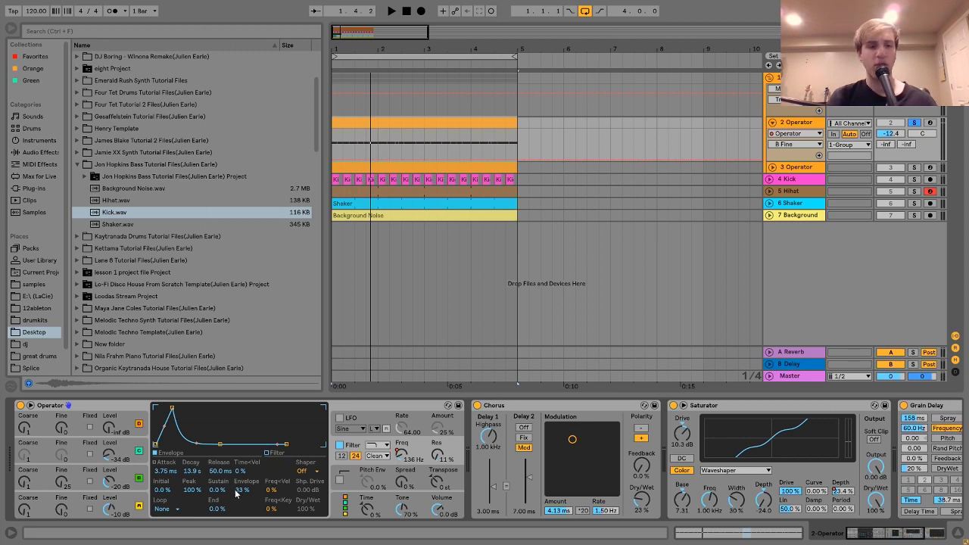
{"action": "key", "text": "space"}
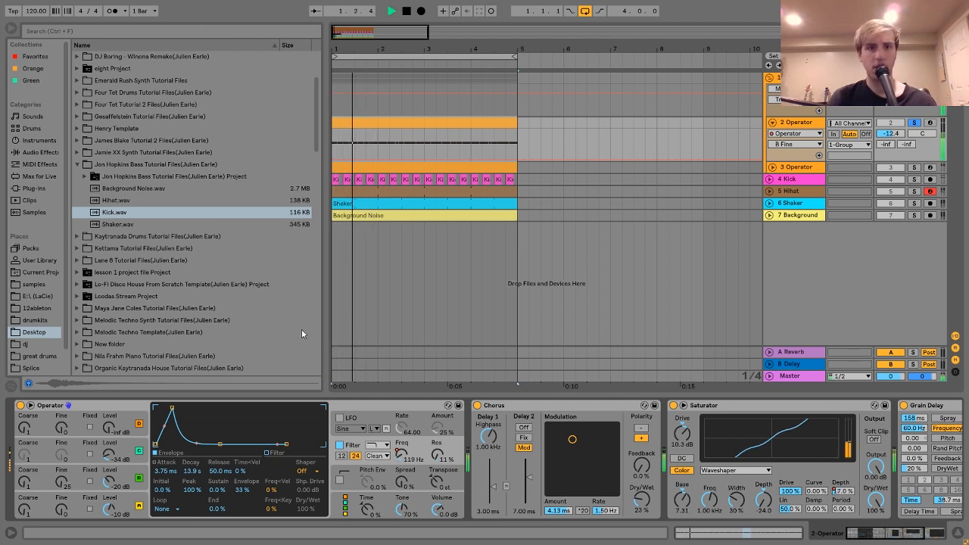
{"action": "key", "text": "space"}
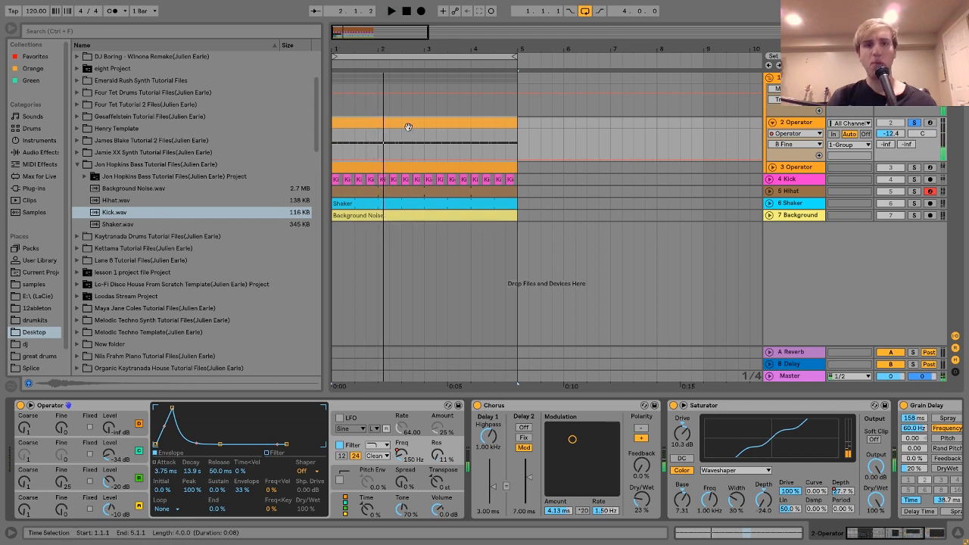
{"action": "double_click", "coordinate": [408, 119]}
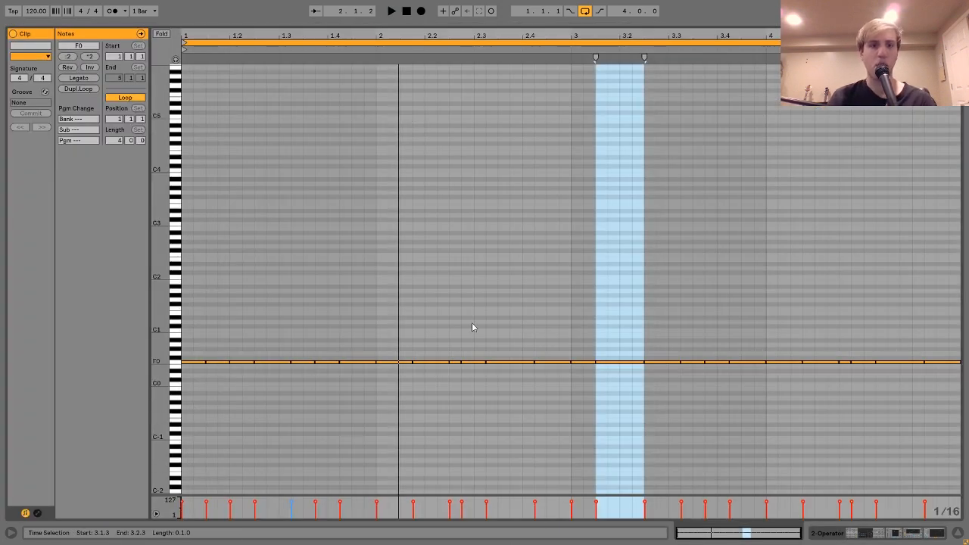
{"action": "left_click", "coordinate": [350, 303]}
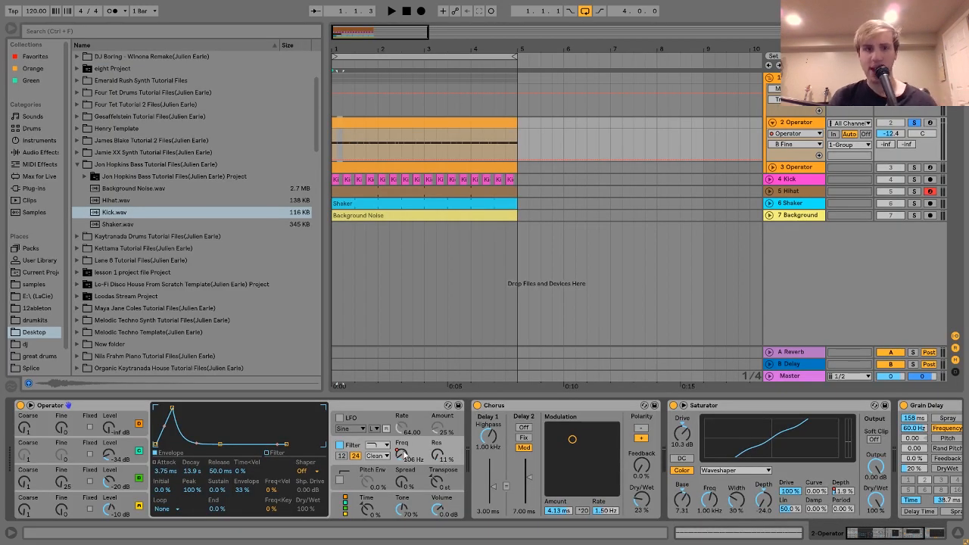
Step: Show the Filter Freq automation on the 2 Operator track and enlarge its lane
{"action": "right_click", "coordinate": [404, 453]}
{"action": "left_click", "coordinate": [563, 409]}
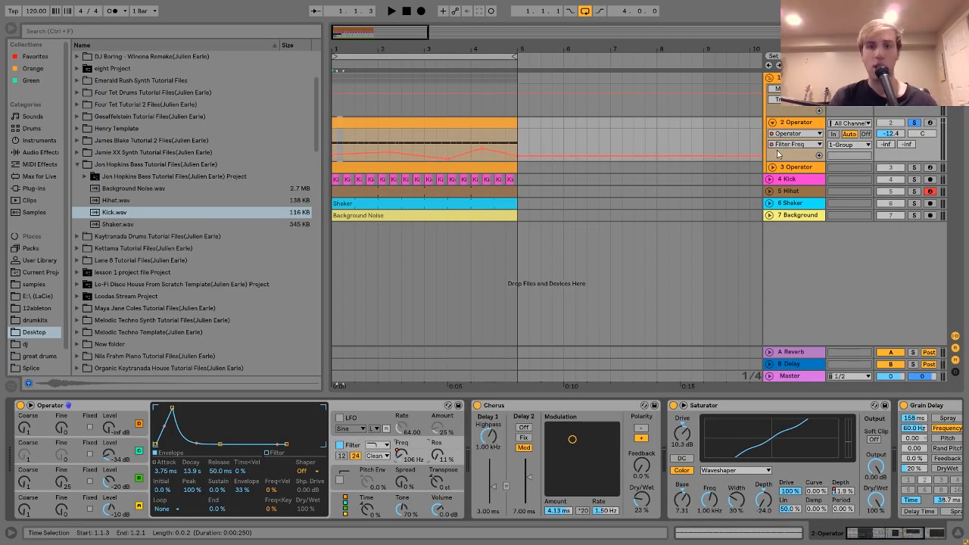
{"action": "left_click_drag", "start_coordinate": [802, 161], "coordinate": [802, 189]}
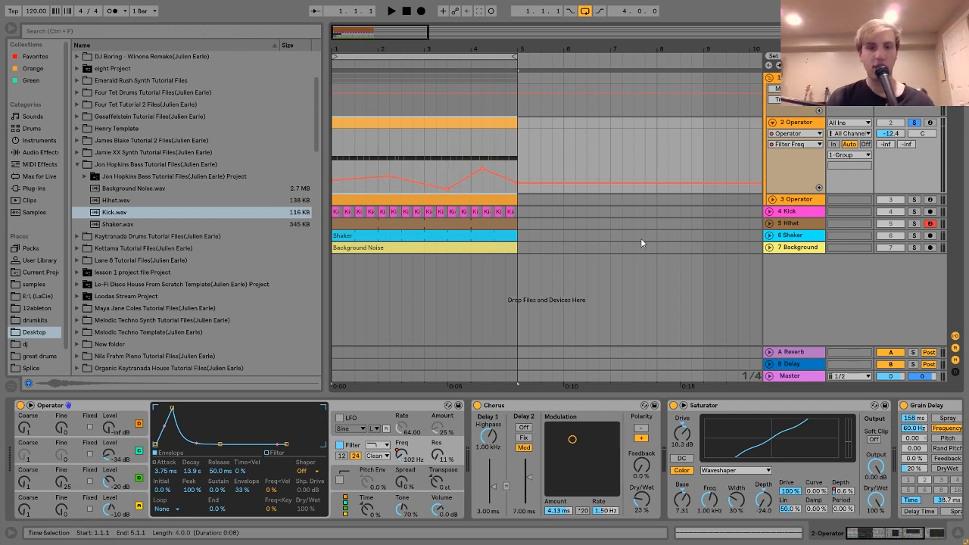
Step: Compare the bass sound with the Chorus switched off and on during playback
{"action": "scroll", "coordinate": [382, 452], "scroll_direction": "right", "scroll_amount": 3}
{"action": "scroll", "coordinate": [381, 451], "scroll_direction": "right", "scroll_amount": 1}
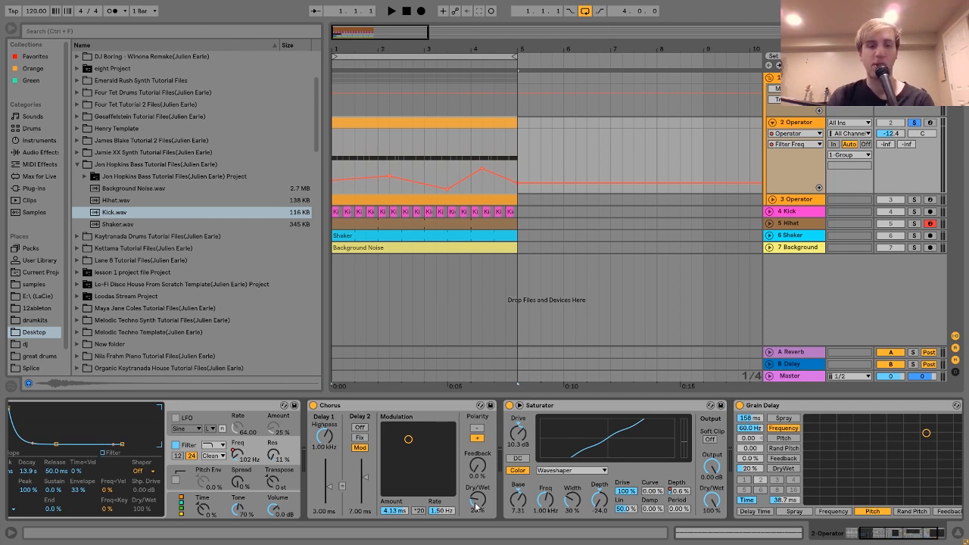
{"action": "key", "text": "space"}
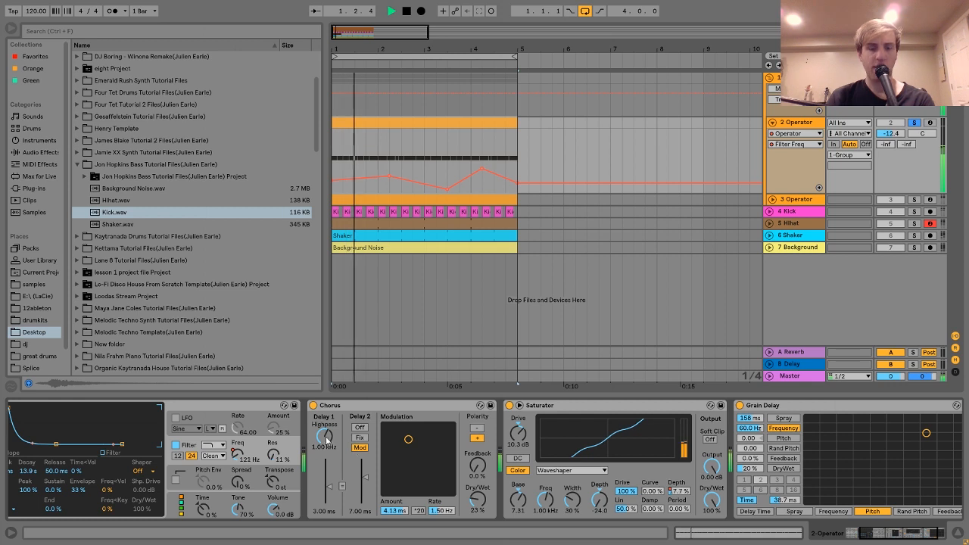
{"action": "left_click", "coordinate": [315, 406]}
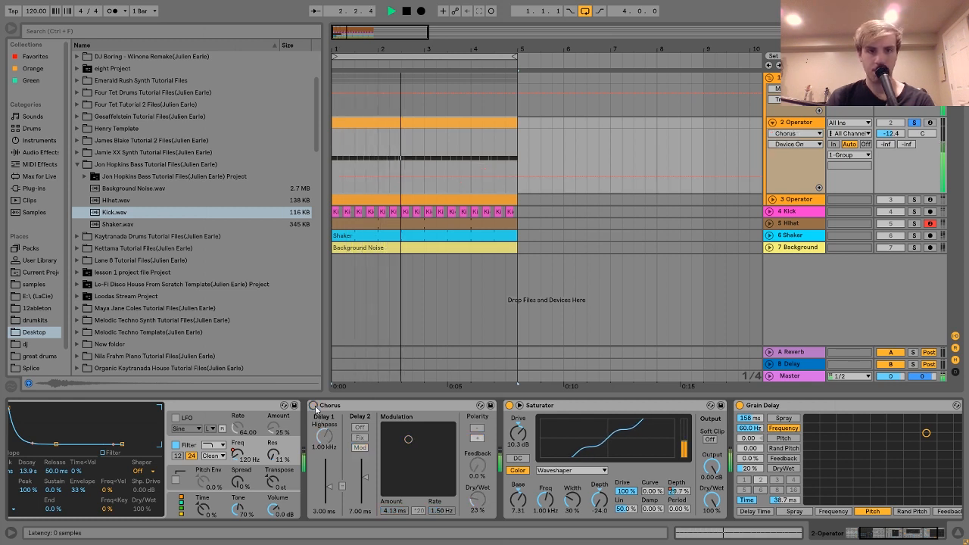
{"action": "left_click", "coordinate": [314, 406]}
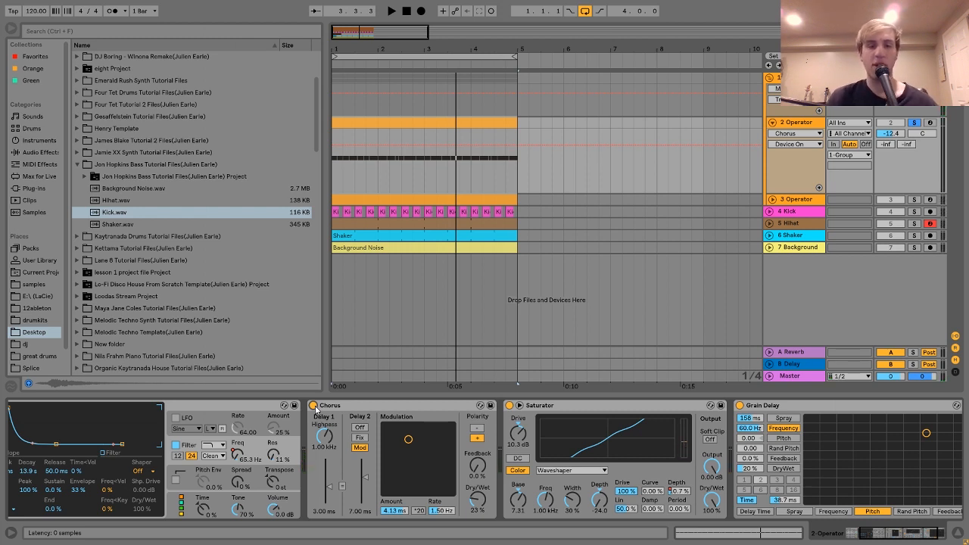
Step: Examine the 2 Operator device chain, focusing on the Saturator's waveshaper settings in relation to Operator, Chorus and Grain Delay
{"action": "scroll", "coordinate": [75, 490], "scroll_direction": "up", "scroll_amount": 3}
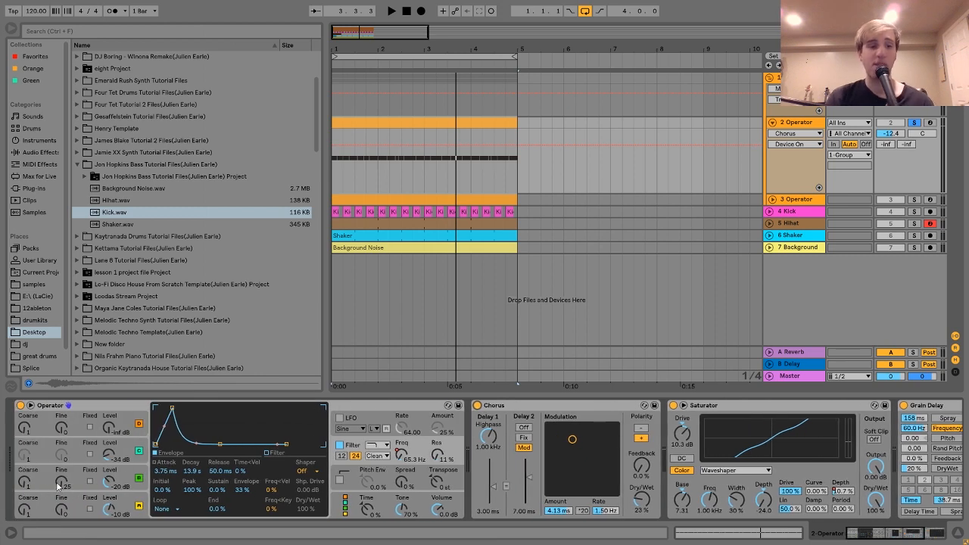
{"action": "scroll", "coordinate": [64, 485], "scroll_direction": "down", "scroll_amount": 4}
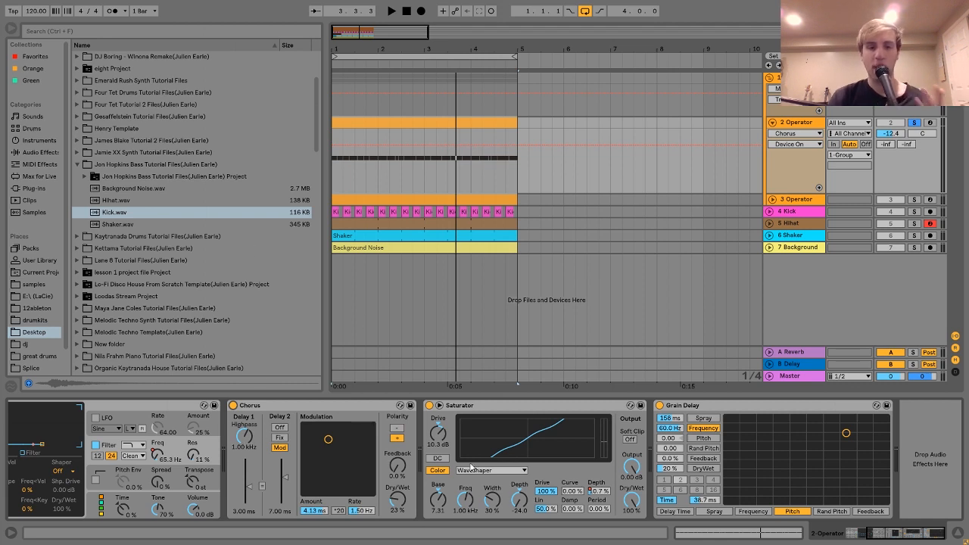
{"action": "left_click", "coordinate": [516, 407]}
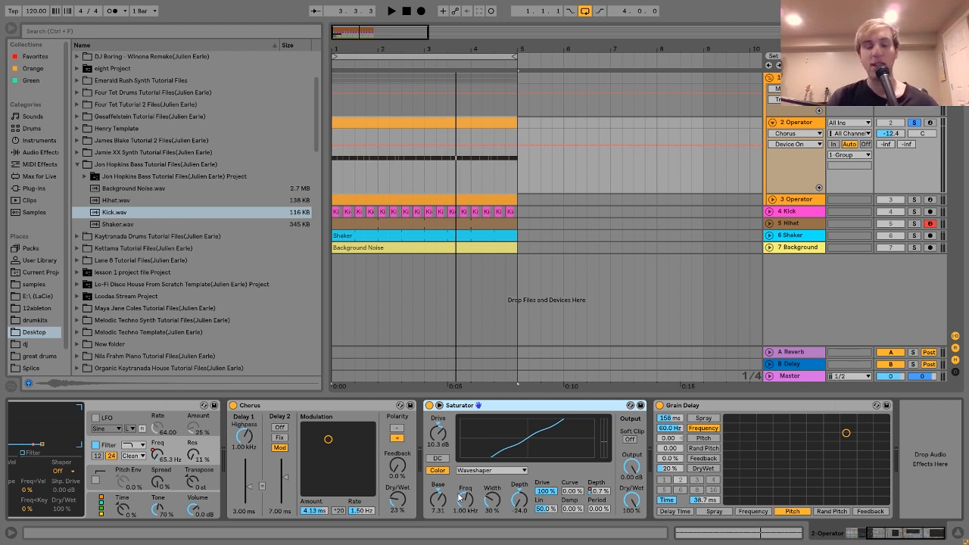
{"action": "scroll", "coordinate": [460, 497], "scroll_direction": "left", "scroll_amount": 3}
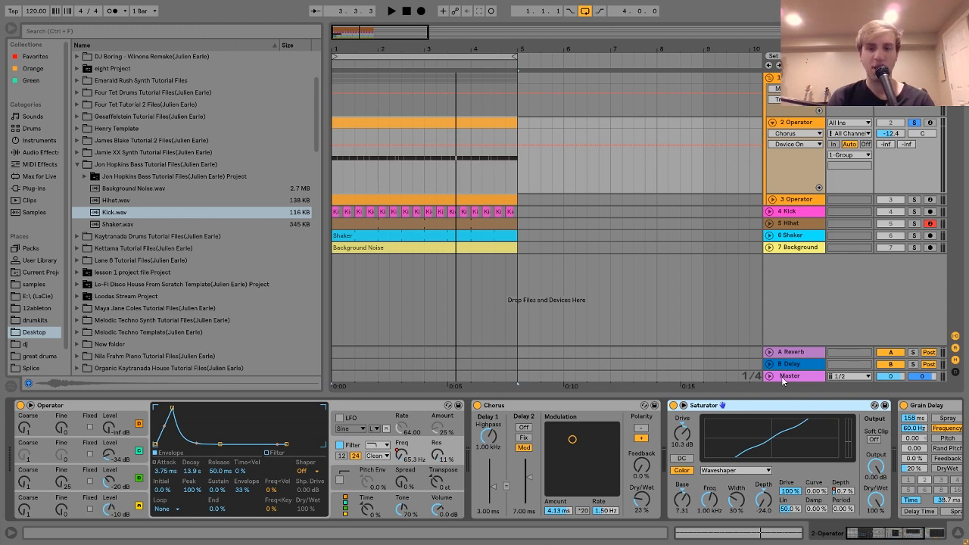
{"action": "scroll", "coordinate": [682, 424], "scroll_direction": "right", "scroll_amount": 3}
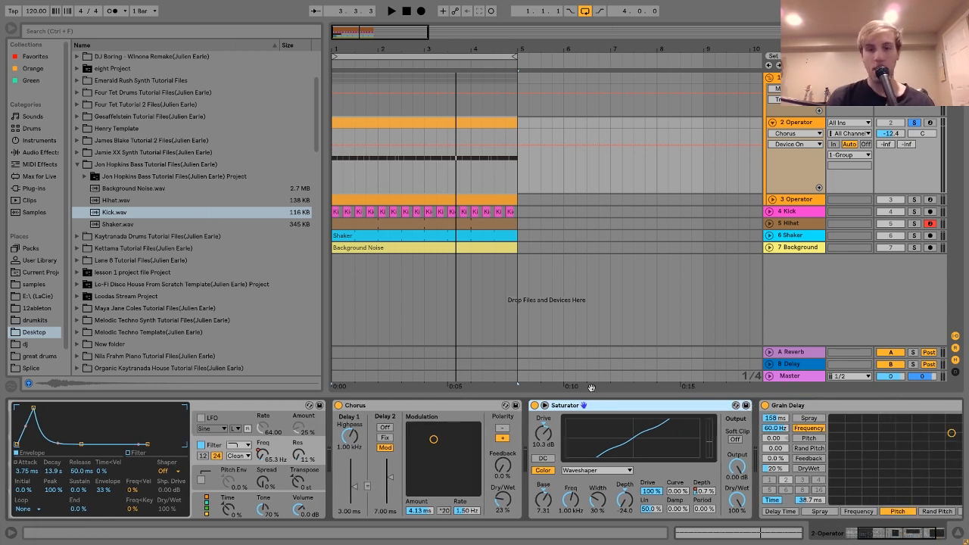
{"action": "scroll", "coordinate": [609, 411], "scroll_direction": "right", "scroll_amount": 2}
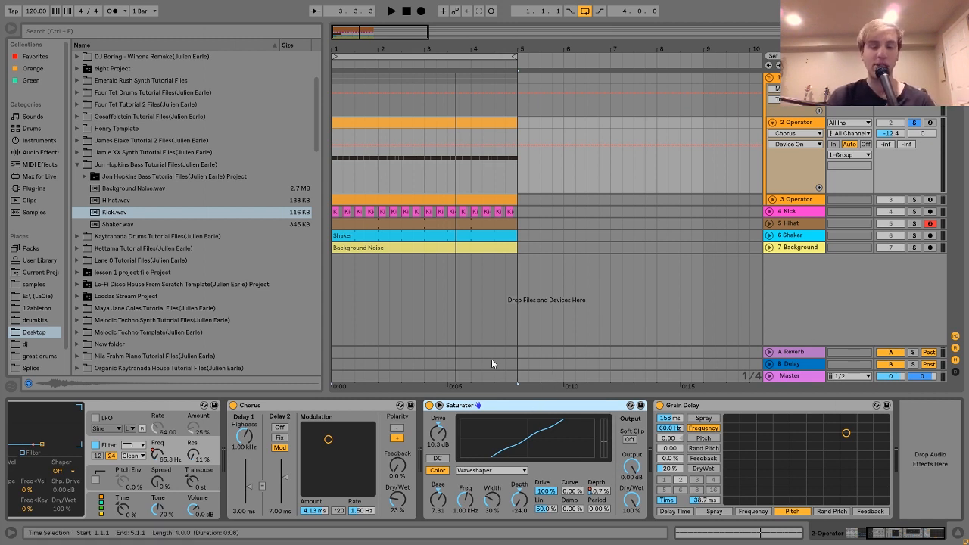
{"action": "scroll", "coordinate": [320, 436], "scroll_direction": "left", "scroll_amount": 4}
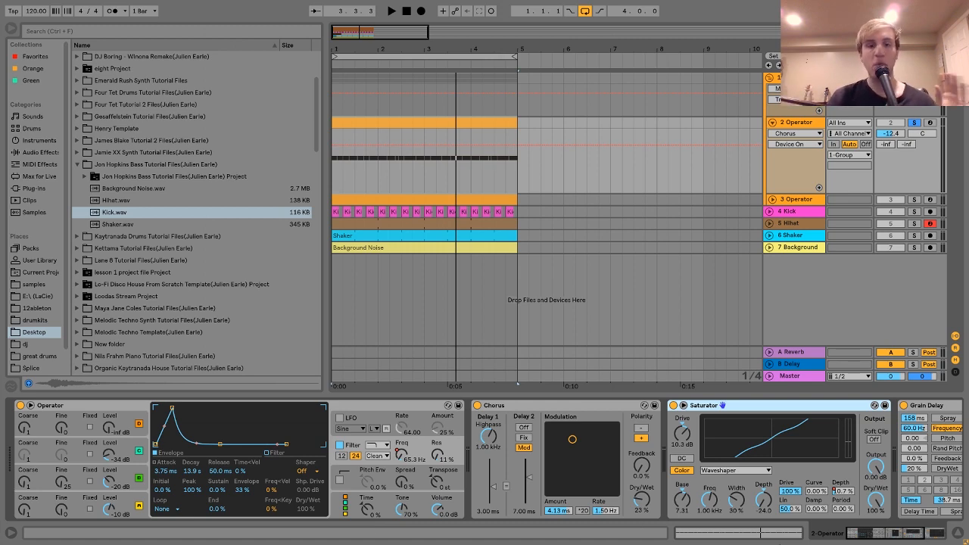
{"action": "scroll", "coordinate": [635, 443], "scroll_direction": "right", "scroll_amount": 5}
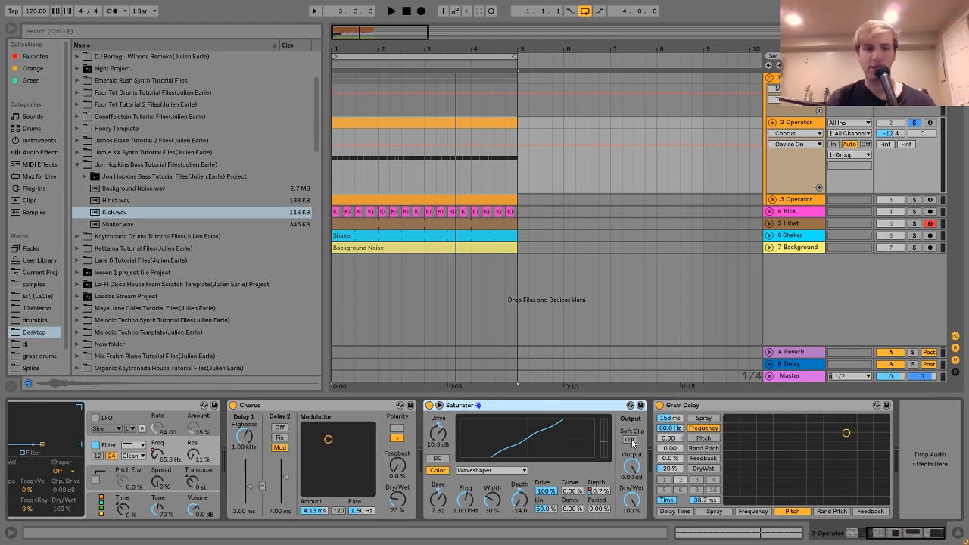
Step: Show the Saturator's WS Depth automation on the 2 Operator track and review its curve during playback
{"action": "scroll", "coordinate": [634, 443], "scroll_direction": "left", "scroll_amount": 5}
{"action": "scroll", "coordinate": [356, 453], "scroll_direction": "right", "scroll_amount": 7}
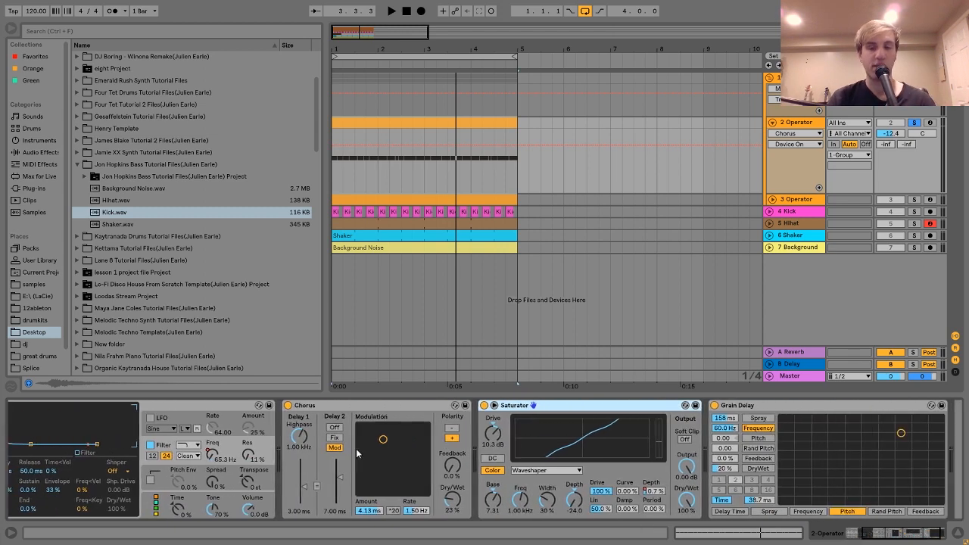
{"action": "scroll", "coordinate": [357, 453], "scroll_direction": "left", "scroll_amount": 6}
{"action": "scroll", "coordinate": [294, 441], "scroll_direction": "left", "scroll_amount": 1}
{"action": "scroll", "coordinate": [813, 454], "scroll_direction": "right", "scroll_amount": 3}
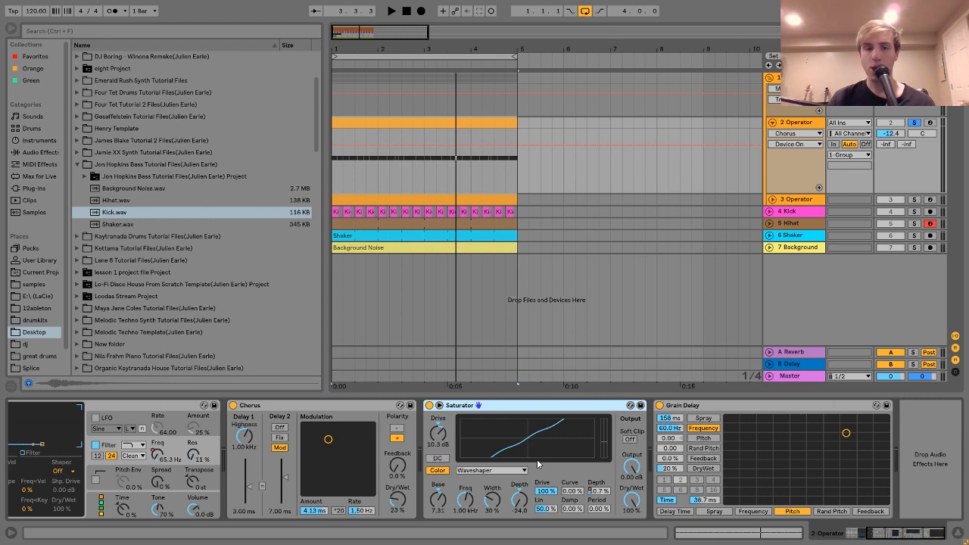
{"action": "scroll", "coordinate": [537, 464], "scroll_direction": "left", "scroll_amount": 4}
{"action": "scroll", "coordinate": [538, 464], "scroll_direction": "right", "scroll_amount": 3}
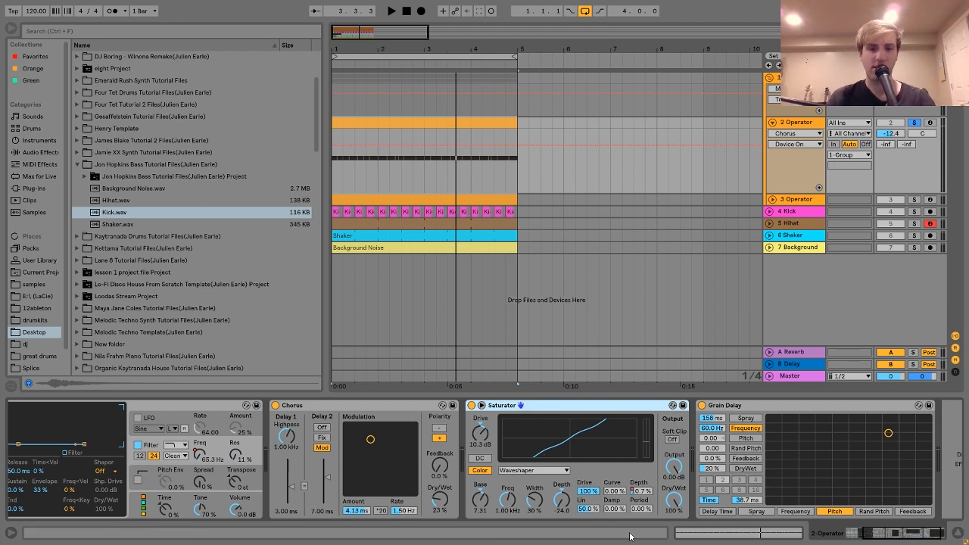
{"action": "left_click", "coordinate": [648, 492]}
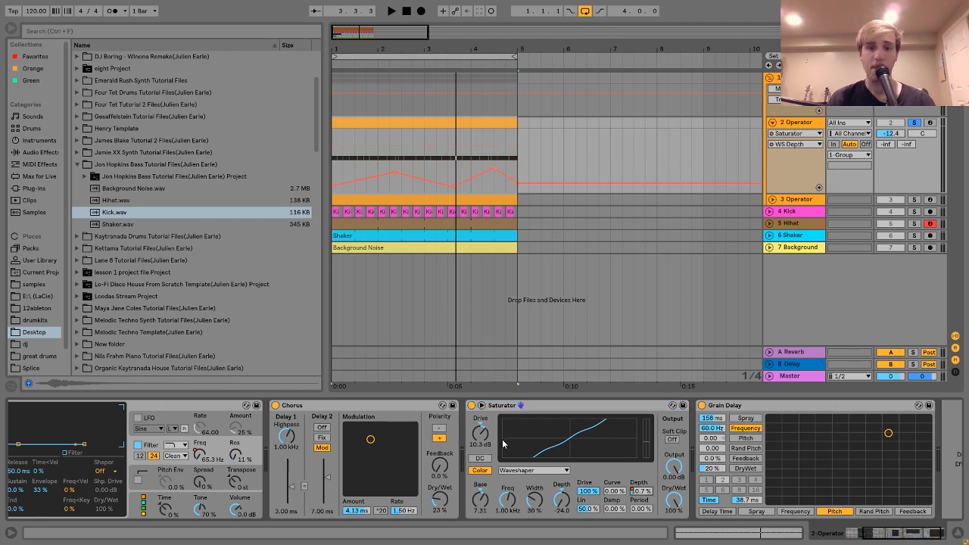
{"action": "key", "text": "space"}
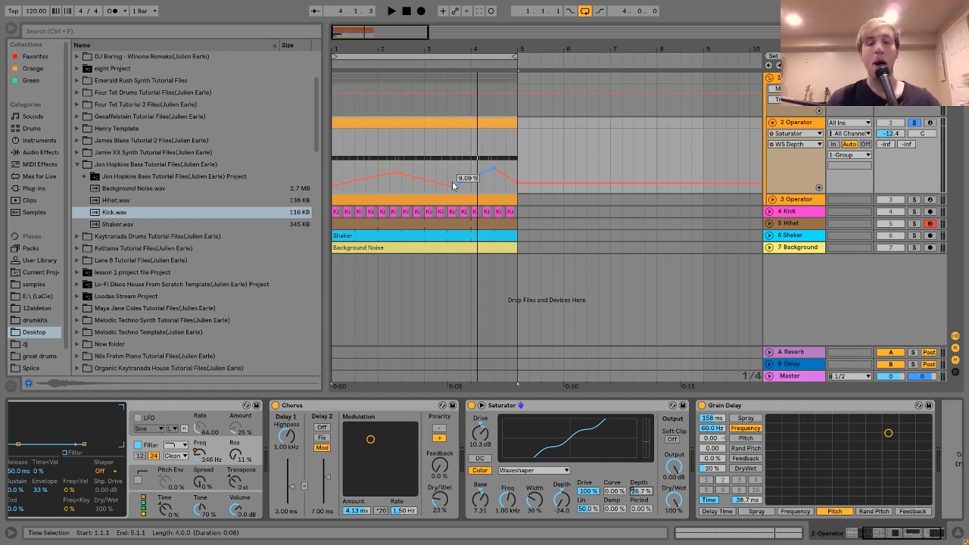
Step: Compare the 2 Operator sound with the Grain Delay switched off and on during playback
{"action": "scroll", "coordinate": [604, 470], "scroll_direction": "right", "scroll_amount": 2}
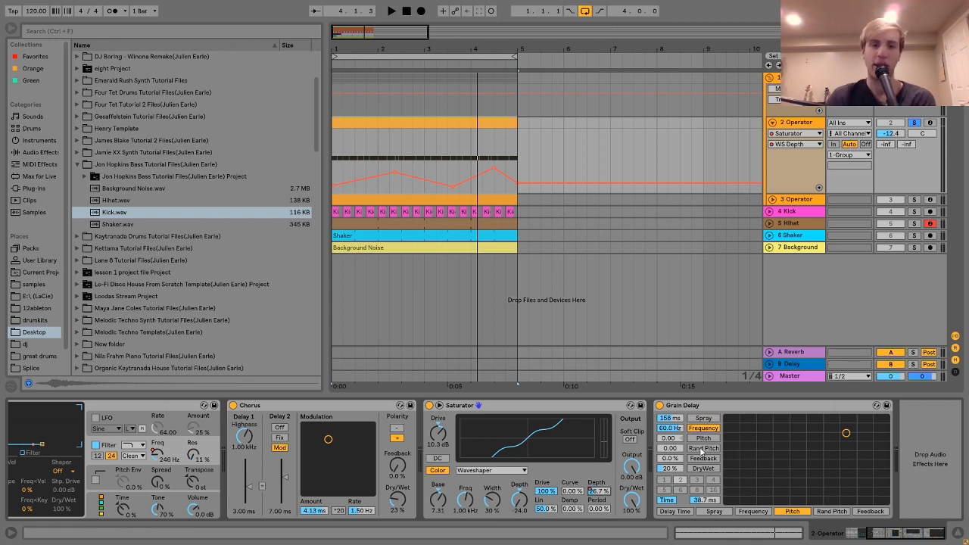
{"action": "key", "text": "space"}
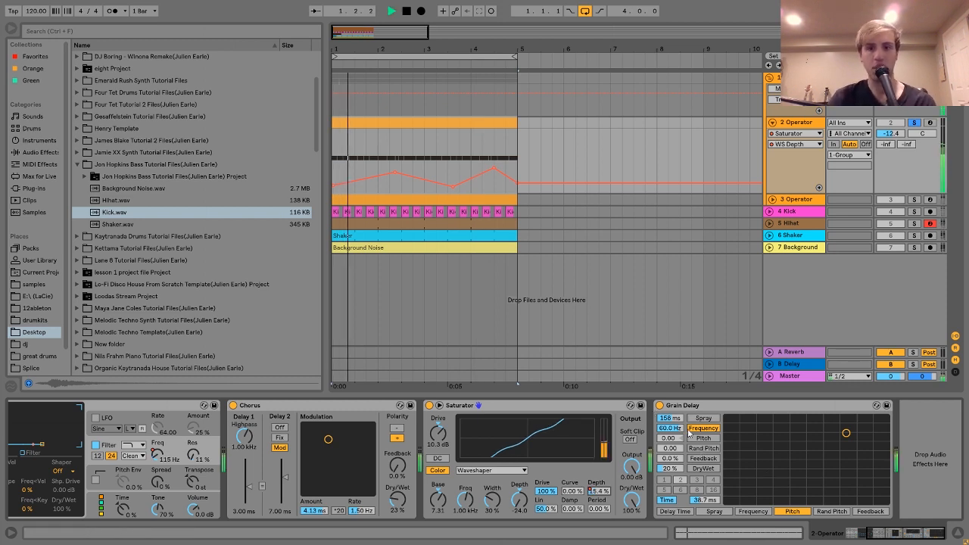
{"action": "key", "text": "space"}
{"action": "left_click", "coordinate": [659, 405]}
{"action": "key", "text": "space"}
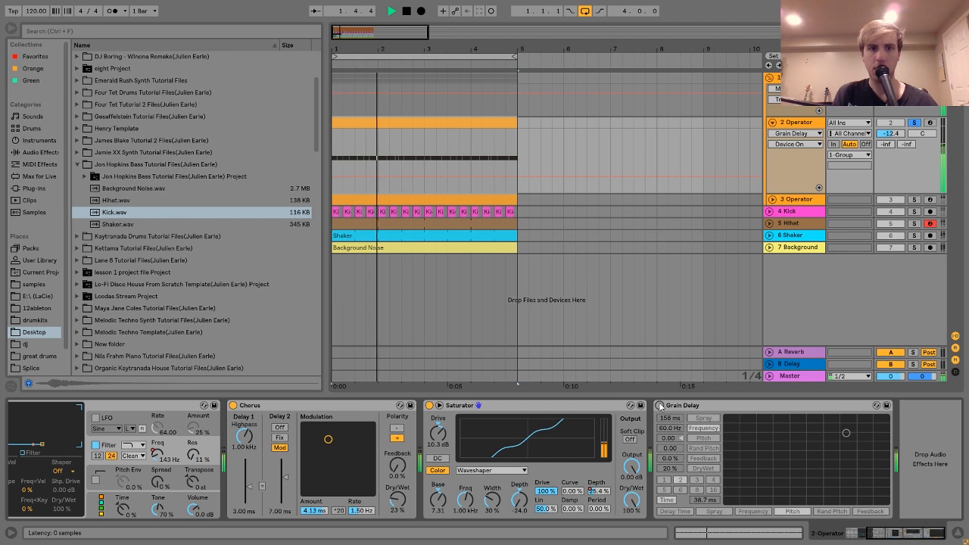
{"action": "left_click", "coordinate": [660, 406]}
{"action": "key", "text": "space"}
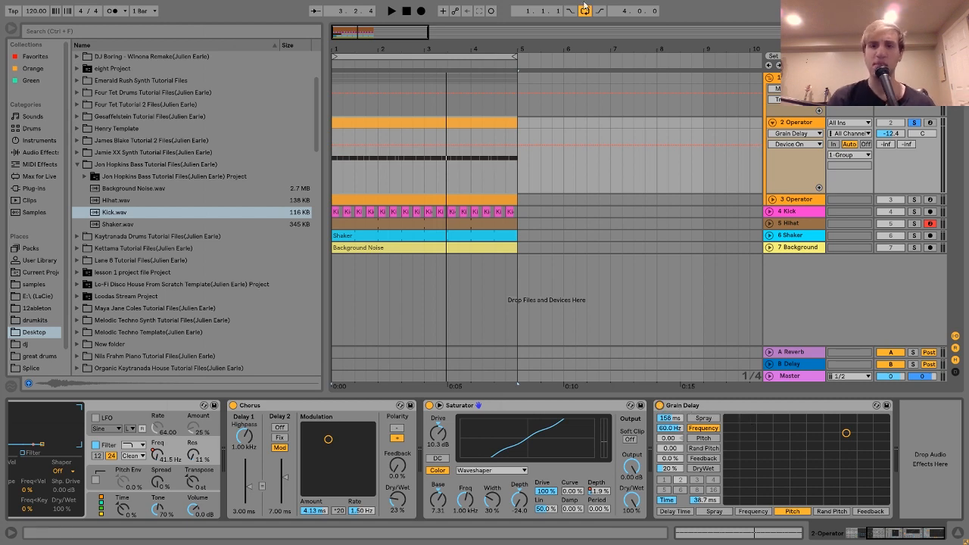
Step: Unfold the 3 Operator track, solo it, and listen to its MIDI clip on its own
{"action": "left_click", "coordinate": [797, 200]}
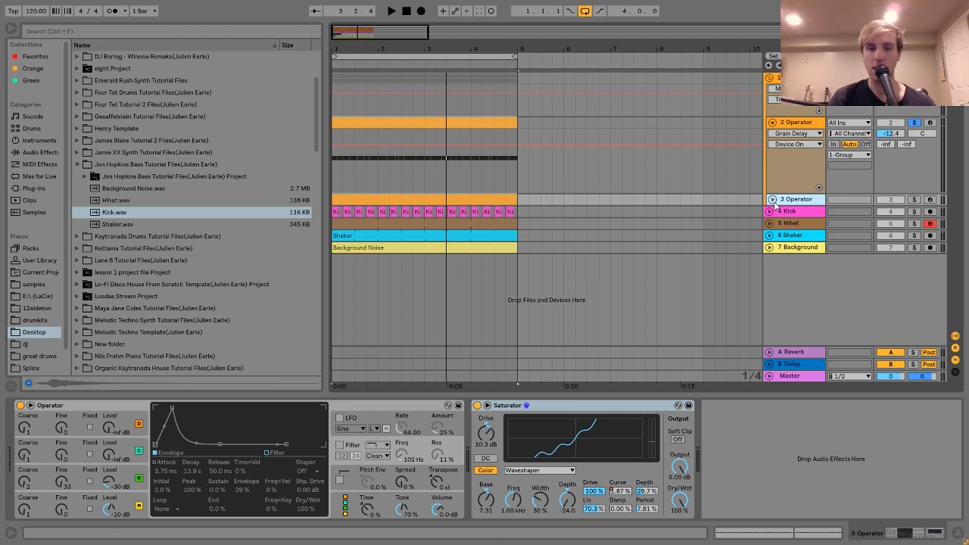
{"action": "left_click", "coordinate": [772, 201]}
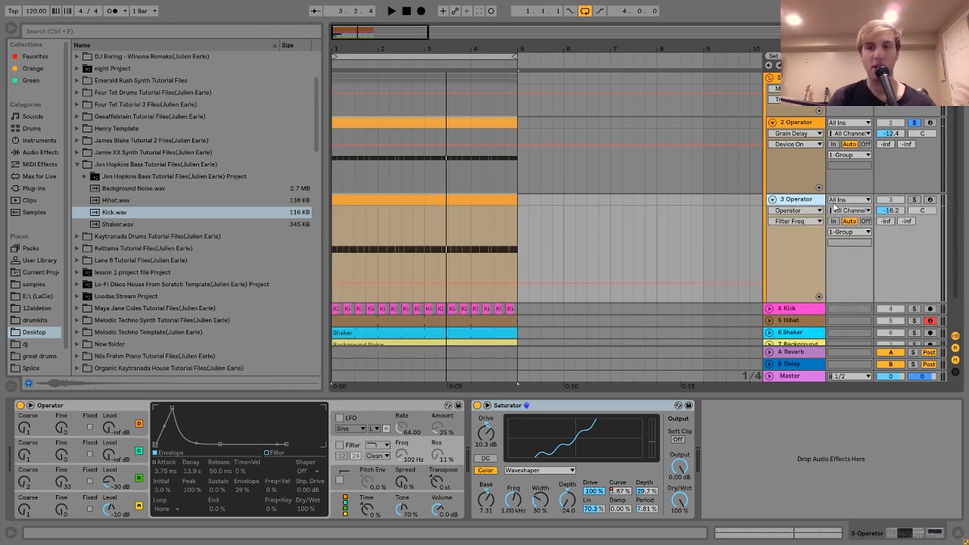
{"action": "left_click", "coordinate": [914, 200]}
{"action": "key", "text": "space"}
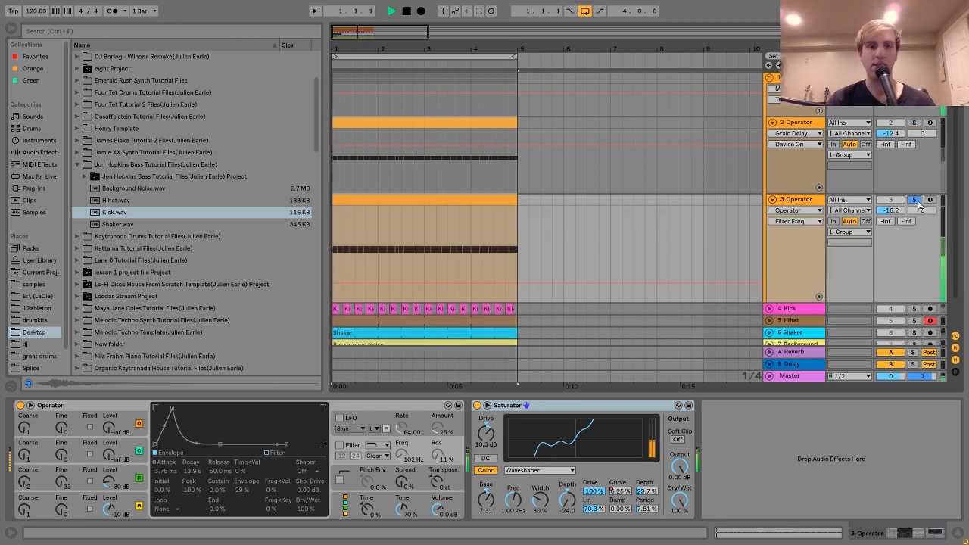
{"action": "left_click", "coordinate": [458, 201]}
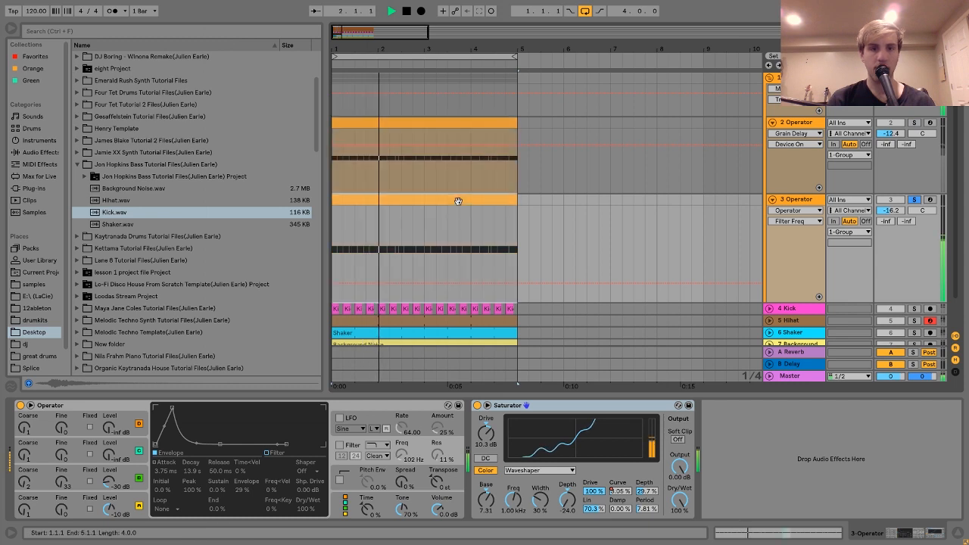
{"action": "key", "text": "space"}
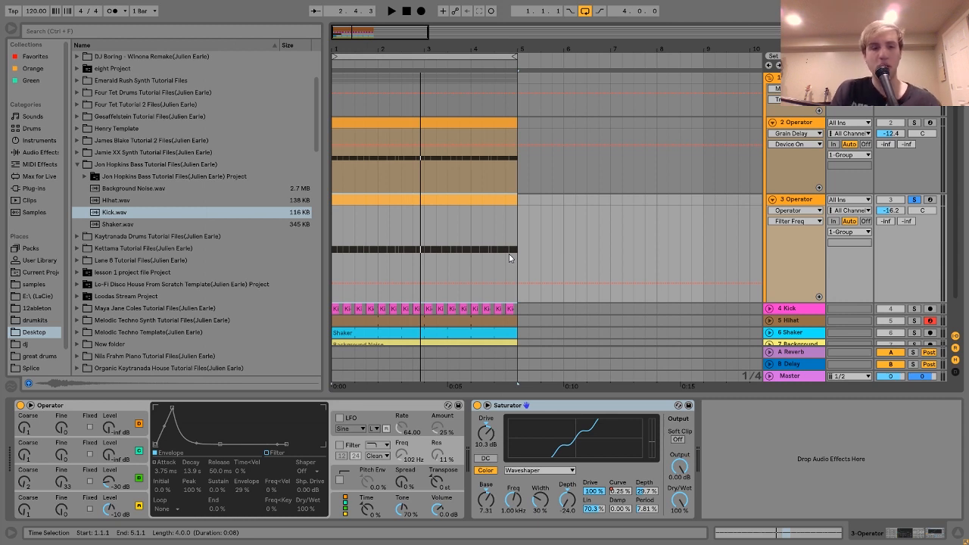
{"action": "key", "text": "space"}
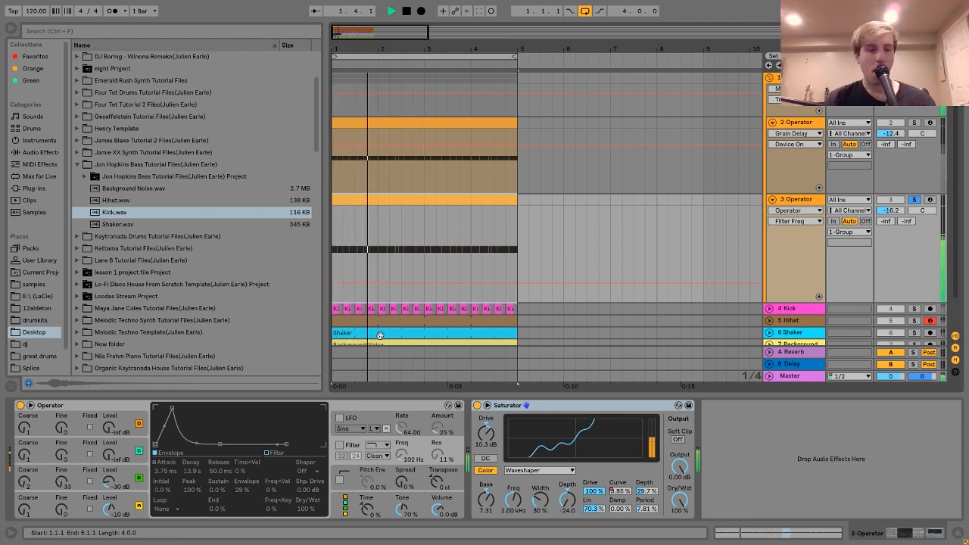
{"action": "key", "text": "space"}
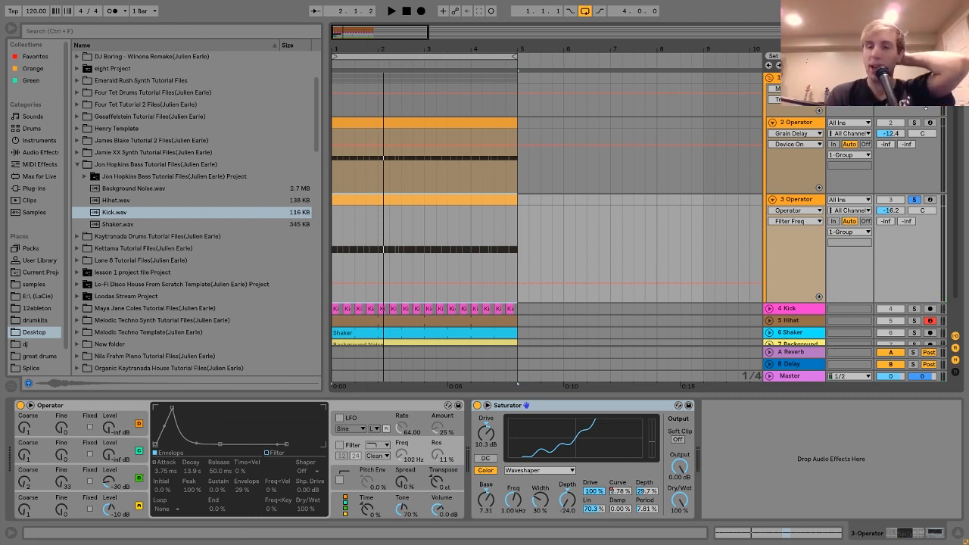
Step: Compare the two bass layers by soloing 2 Operator, and return the solo to 3 Operator
{"action": "left_click", "coordinate": [891, 122]}
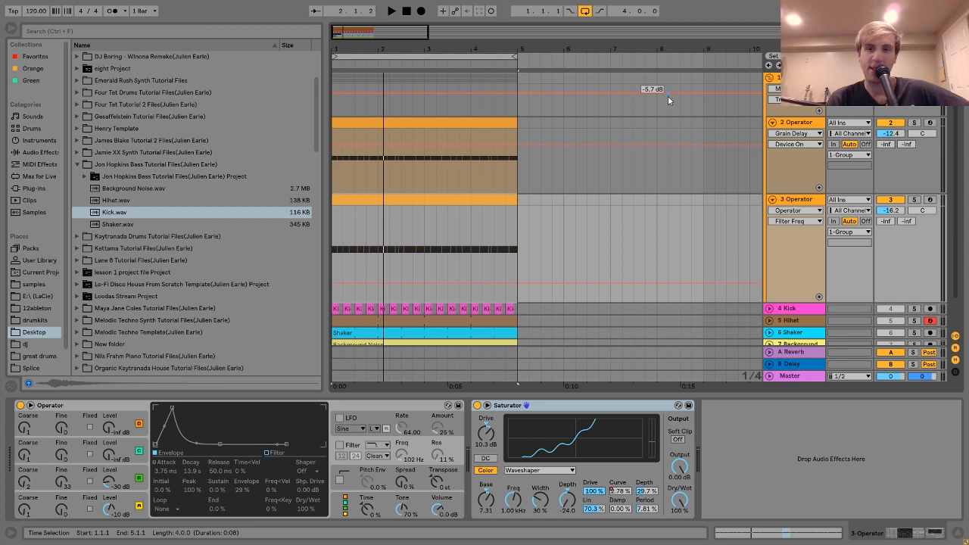
{"action": "left_click", "coordinate": [913, 122]}
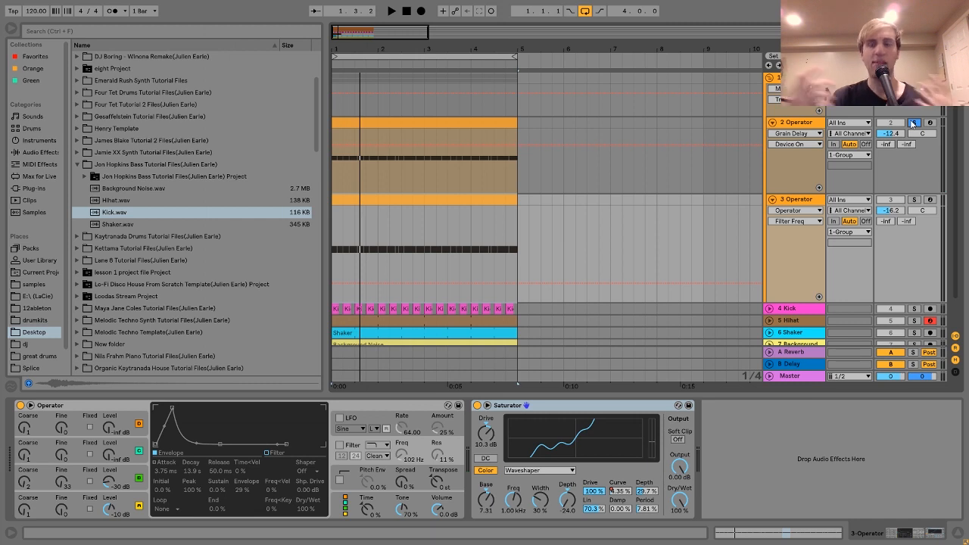
{"action": "left_click", "coordinate": [809, 201]}
{"action": "left_click", "coordinate": [914, 200]}
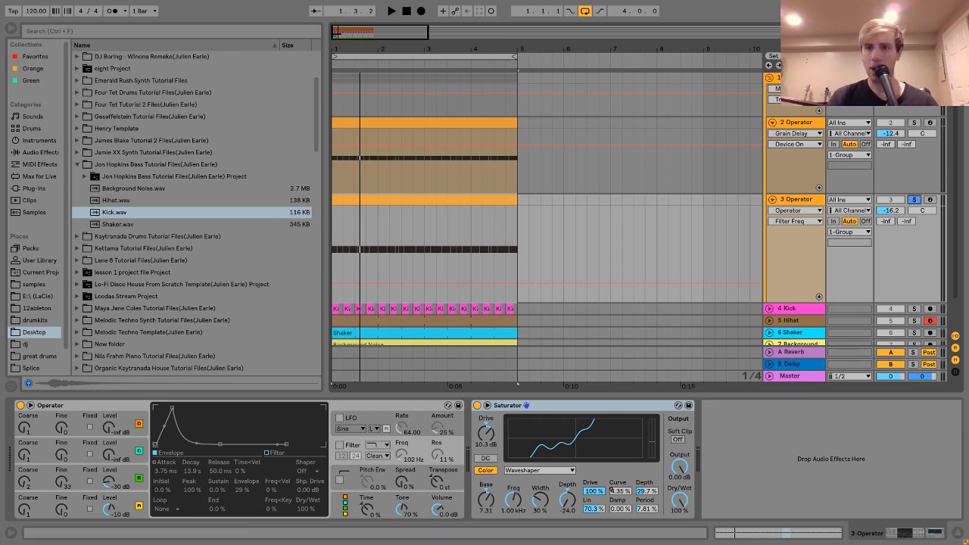
Step: Inspect oscillators A and B of the 3 Operator patch, focusing on oscillator B's Fine tuning during playback
{"action": "left_click", "coordinate": [138, 502]}
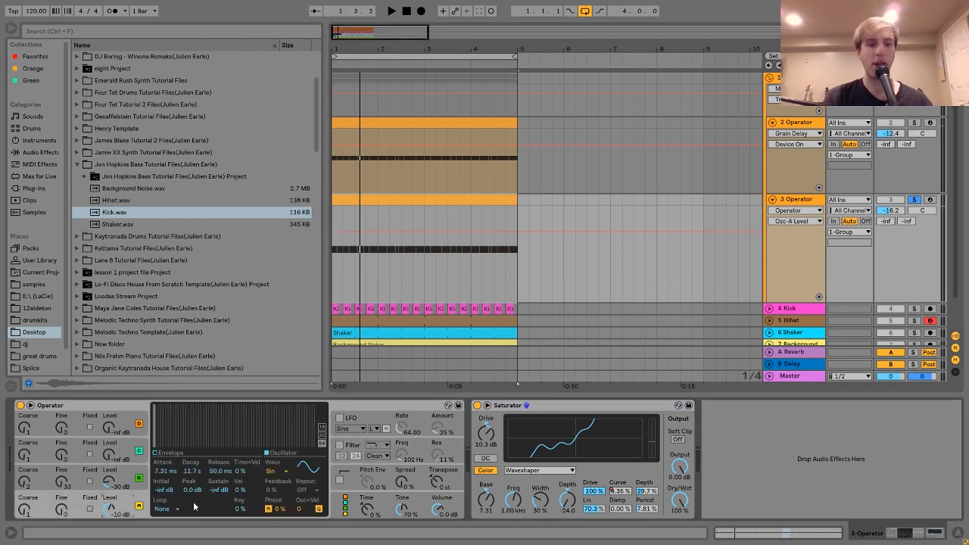
{"action": "left_click", "coordinate": [132, 466]}
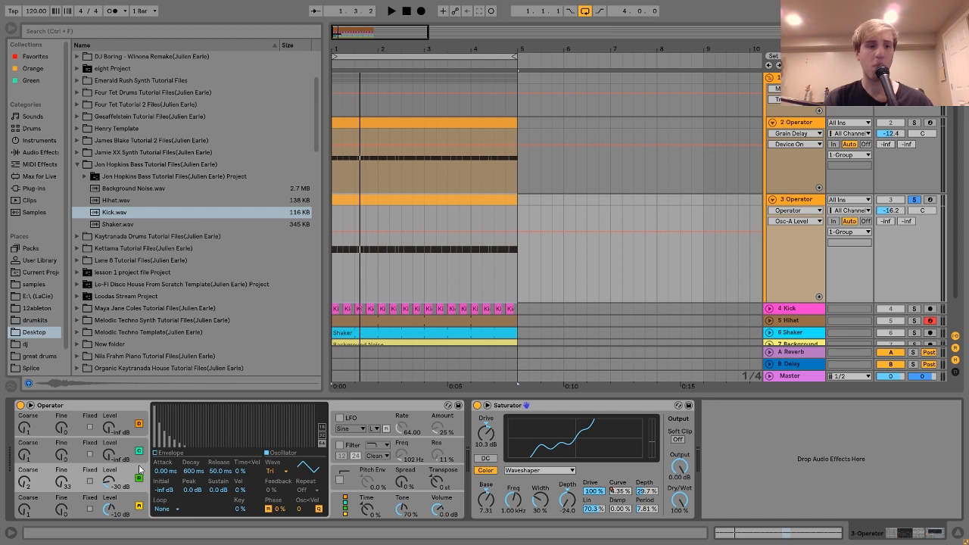
{"action": "left_click", "coordinate": [68, 484]}
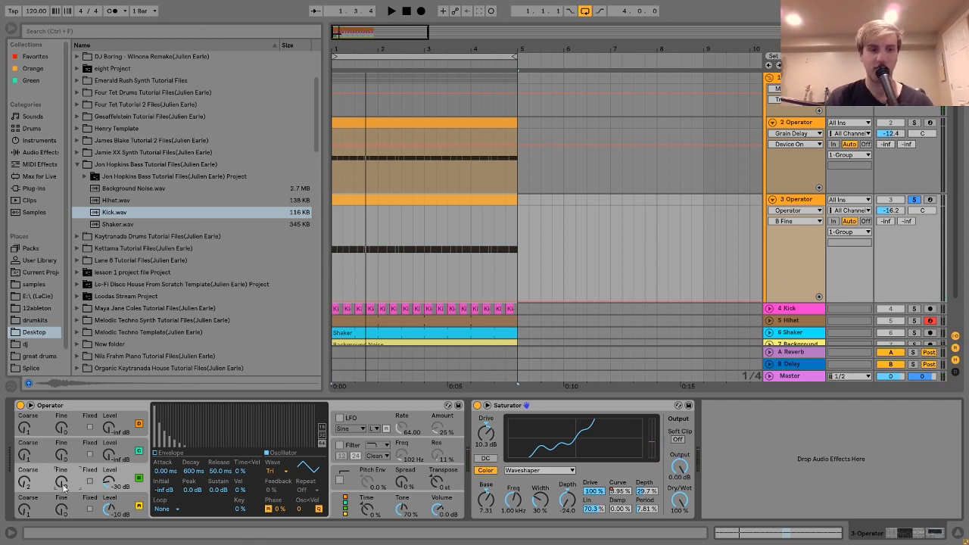
{"action": "key", "text": "space"}
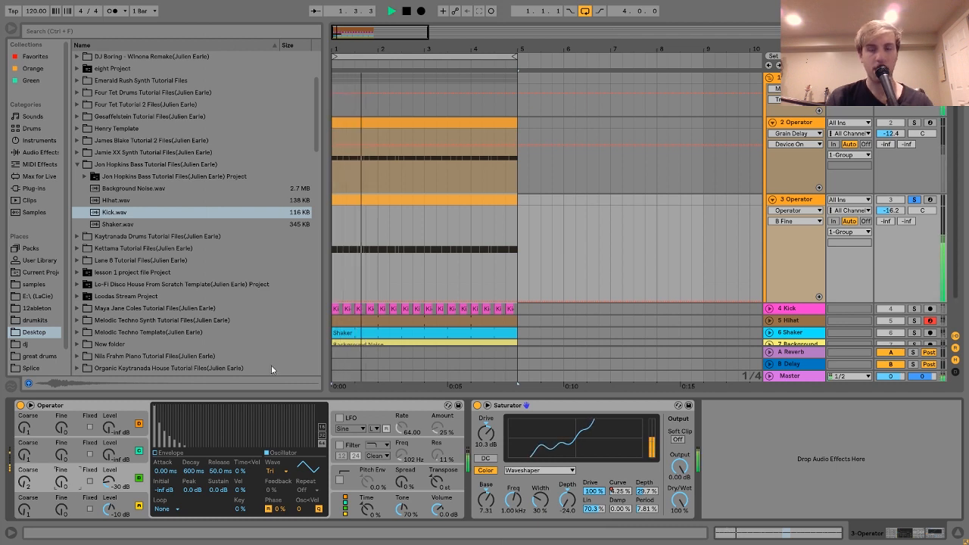
Step: Take 3 Operator out of solo and play both Operator layers together while trying out oscillator B's tuning
{"action": "left_click", "coordinate": [793, 201]}
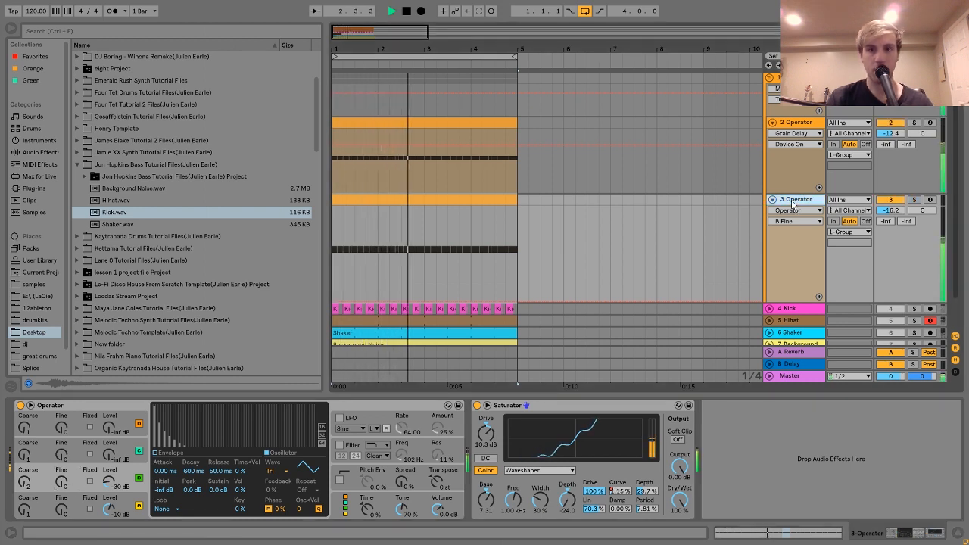
{"action": "key", "text": "space"}
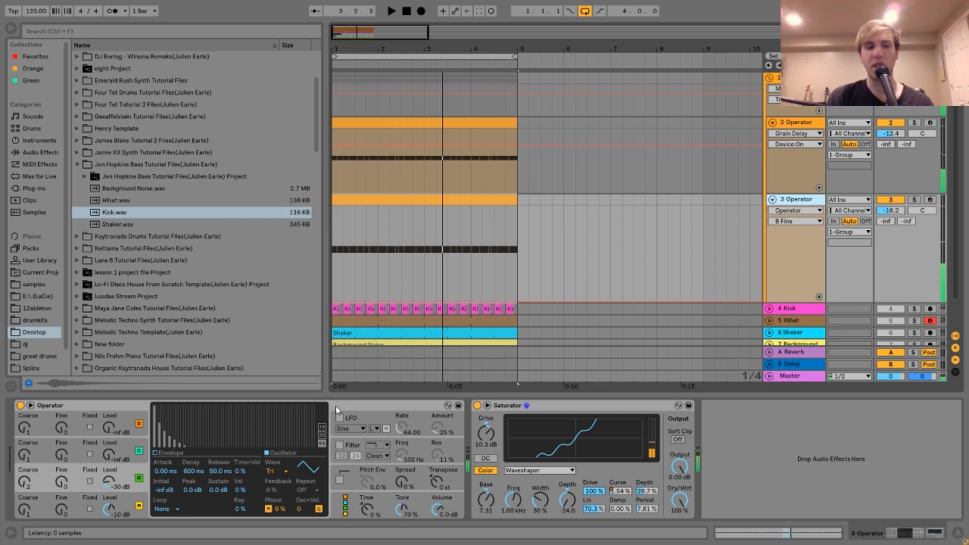
{"action": "left_click_drag", "start_coordinate": [51, 475], "coordinate": [51, 451]}
{"action": "key", "text": "space"}
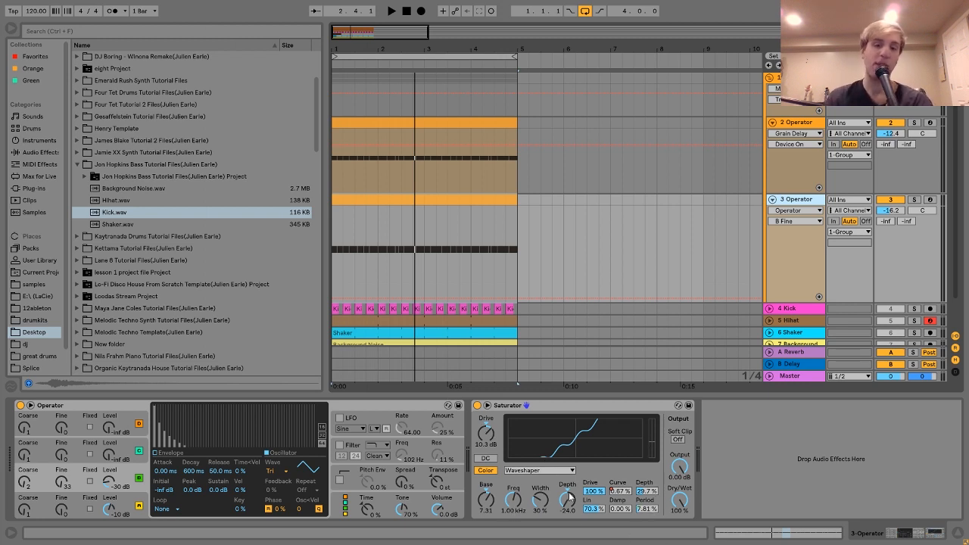
Step: Show the Saturator's WS Curve automation on the 3 Operator track and review it during playback
{"action": "left_click", "coordinate": [621, 490]}
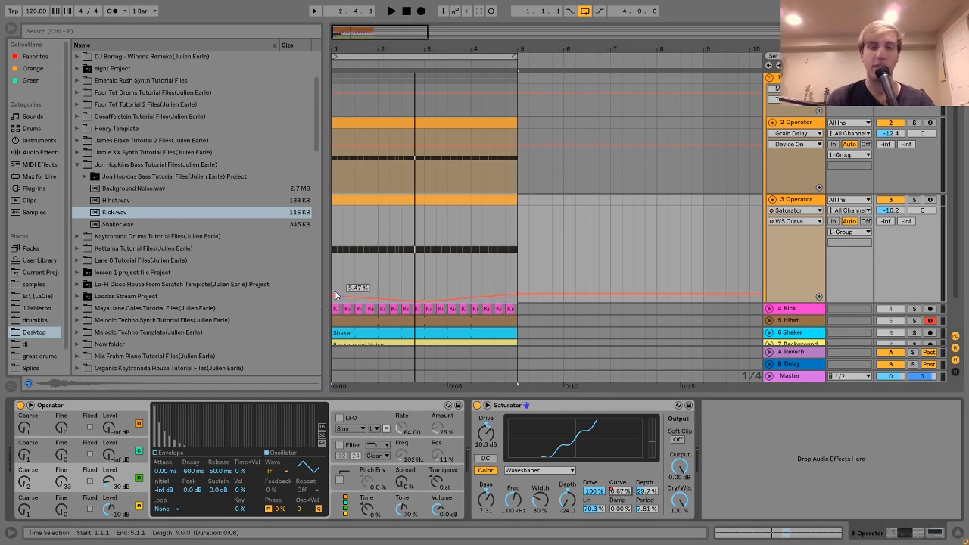
{"action": "key", "text": "space"}
{"action": "key", "text": "space"}
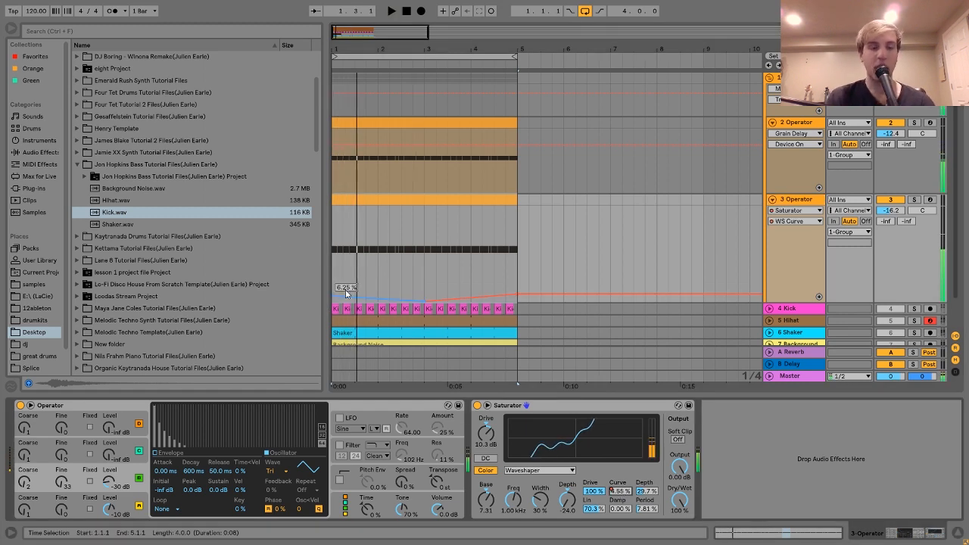
{"action": "key", "text": "space"}
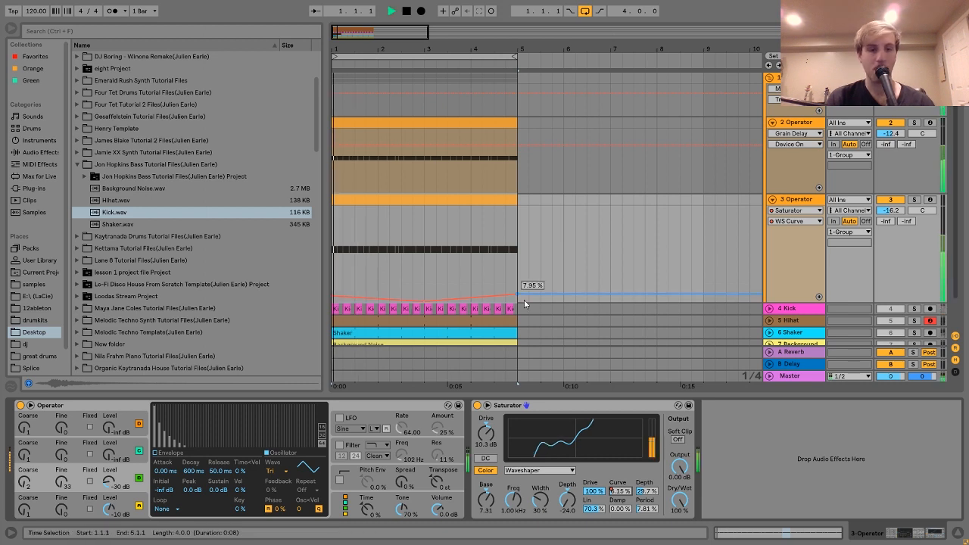
{"action": "key", "text": "space"}
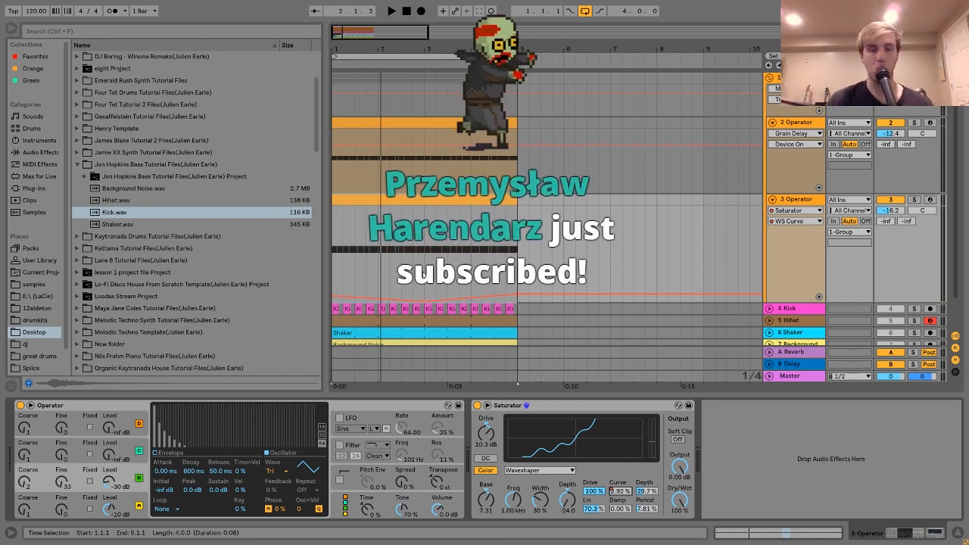
Step: Open the 1-Group device chain and compare the grouped bass with its Saturator switched off and on
{"action": "left_click", "coordinate": [796, 78]}
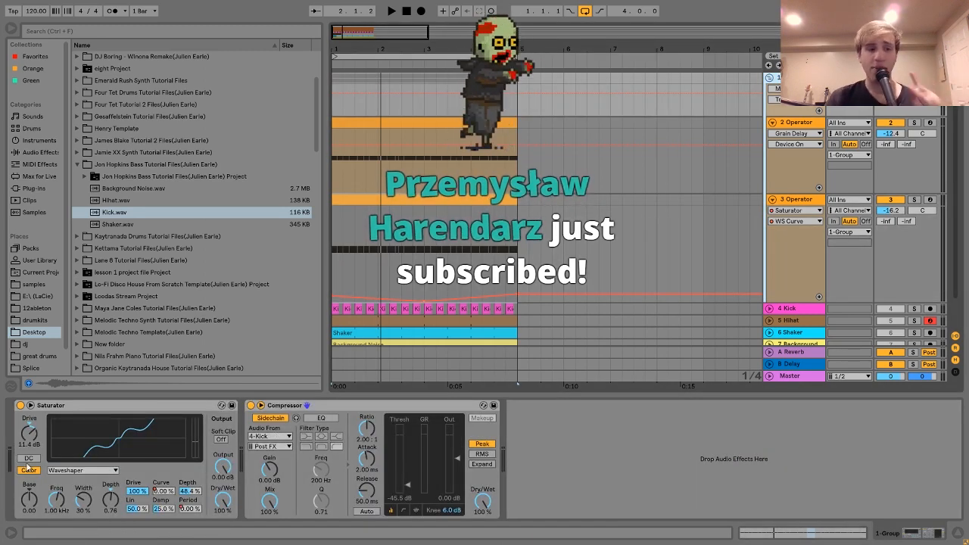
{"action": "left_click", "coordinate": [53, 406]}
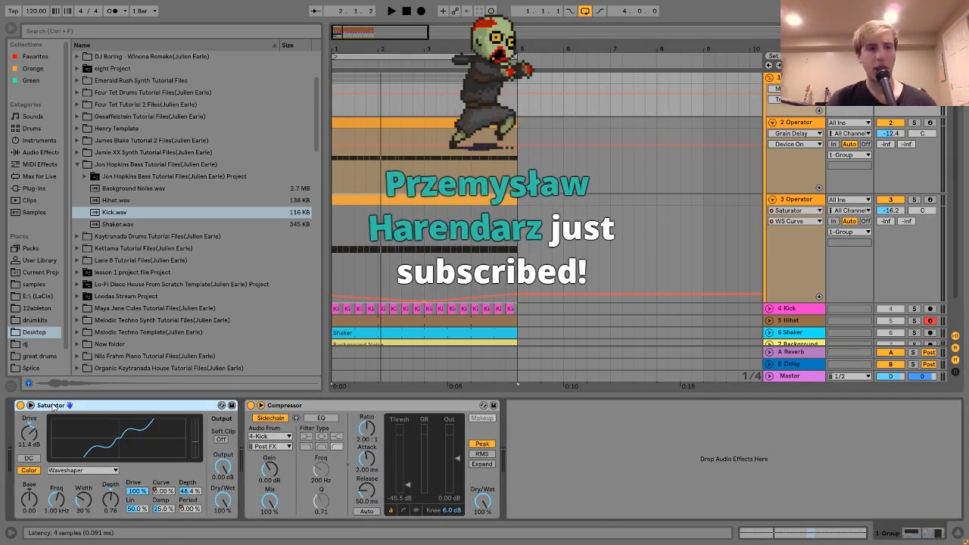
{"action": "left_click", "coordinate": [17, 417]}
{"action": "left_click", "coordinate": [21, 406]}
{"action": "key", "text": "space"}
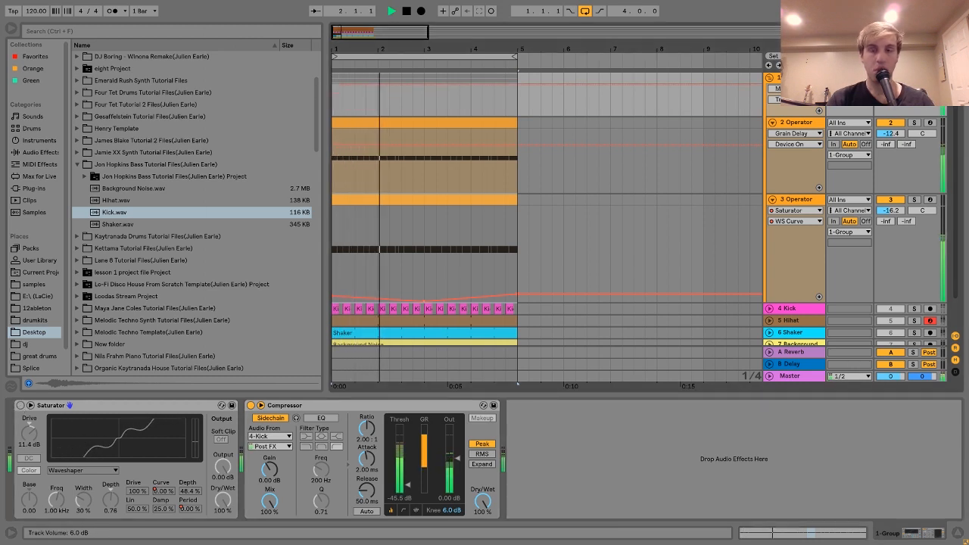
{"action": "key", "text": "space"}
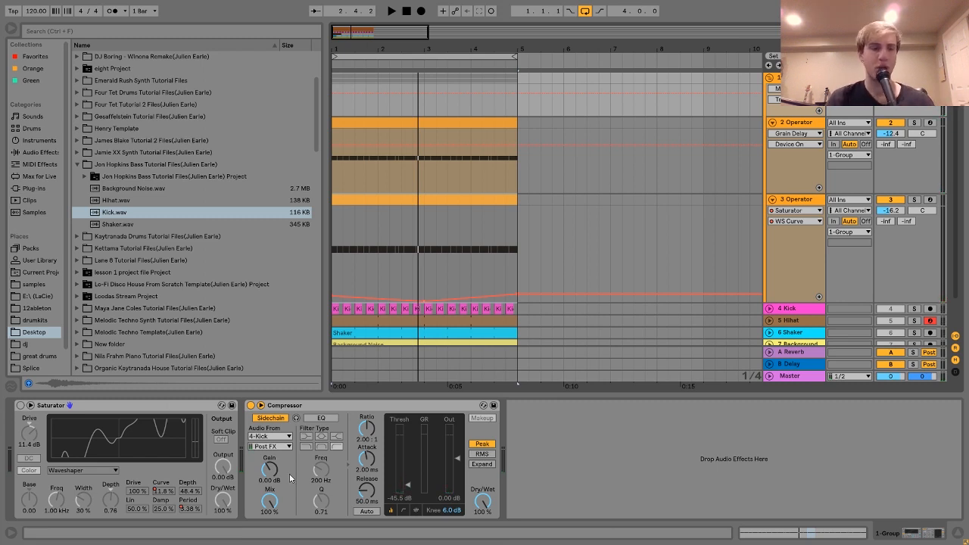
{"action": "left_click", "coordinate": [21, 406]}
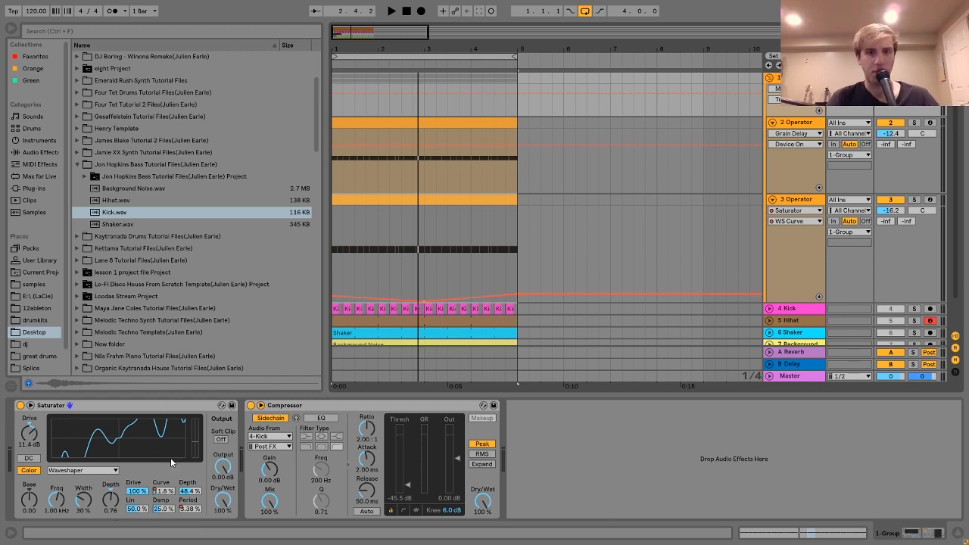
Step: Play the bass briefly, and show 1-Group's Saturator automation for WS Curve, with WS Period in a new lane
{"action": "key", "text": "space"}
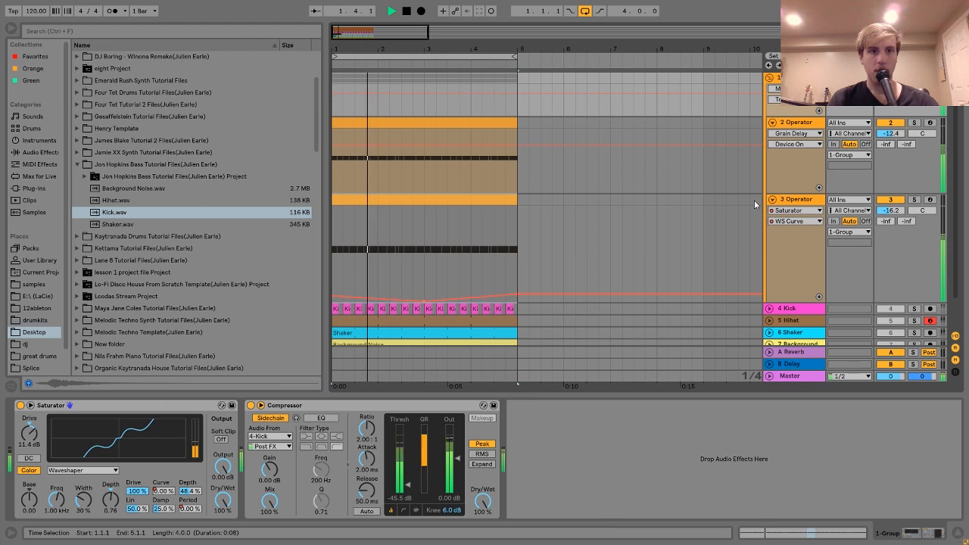
{"action": "key", "text": "space"}
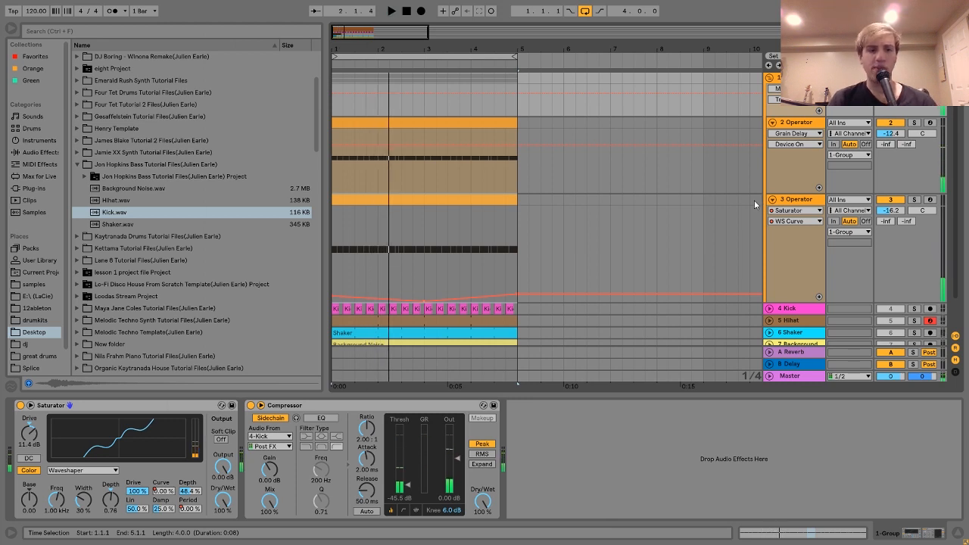
{"action": "left_click", "coordinate": [162, 493]}
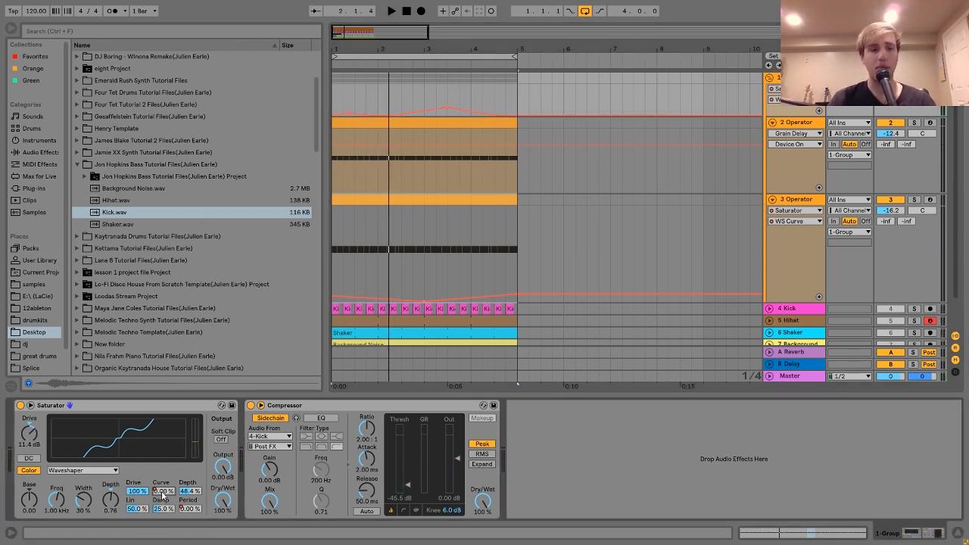
{"action": "right_click", "coordinate": [203, 506]}
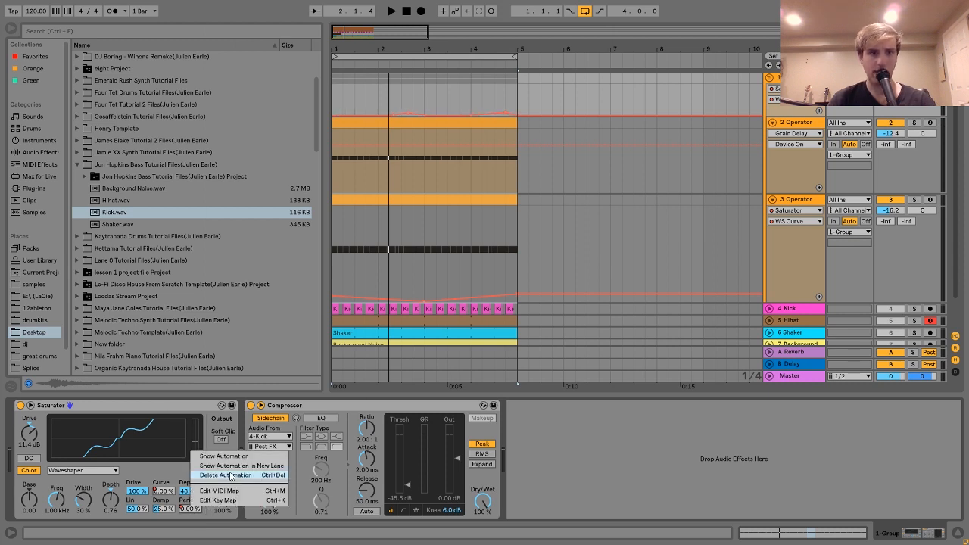
{"action": "left_click", "coordinate": [233, 466]}
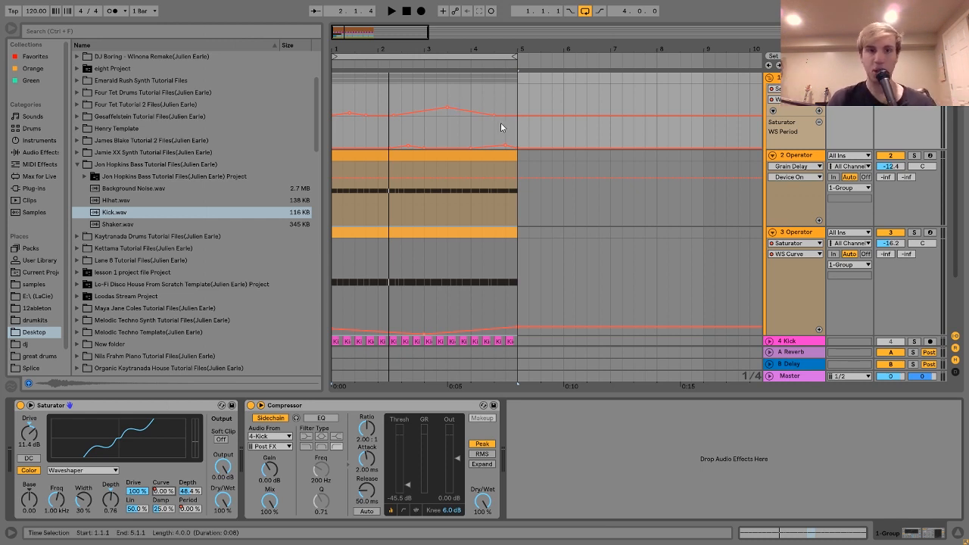
{"action": "left_click", "coordinate": [336, 88]}
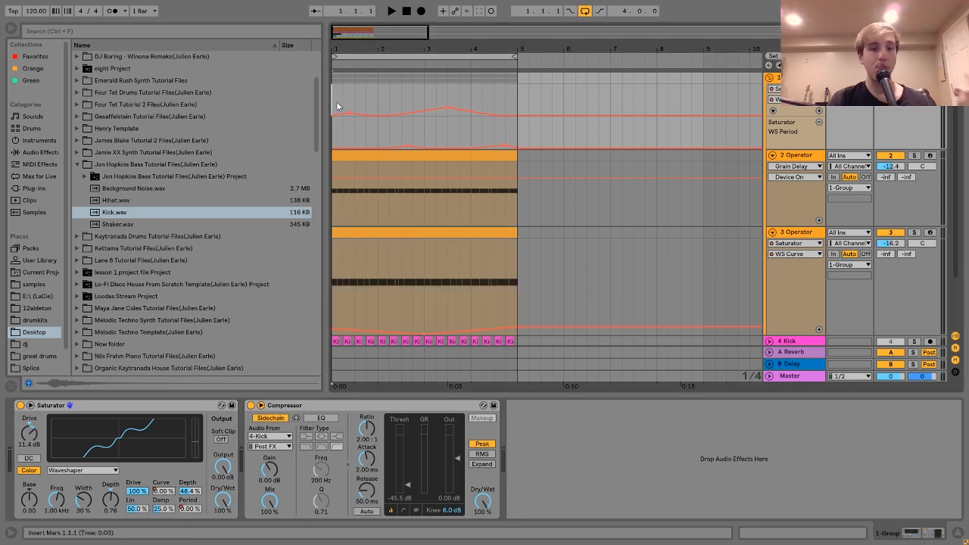
Step: Bring up the group's sidechain Compressor, fold 1-Group, and play the full arrangement from the start
{"action": "left_click", "coordinate": [293, 418]}
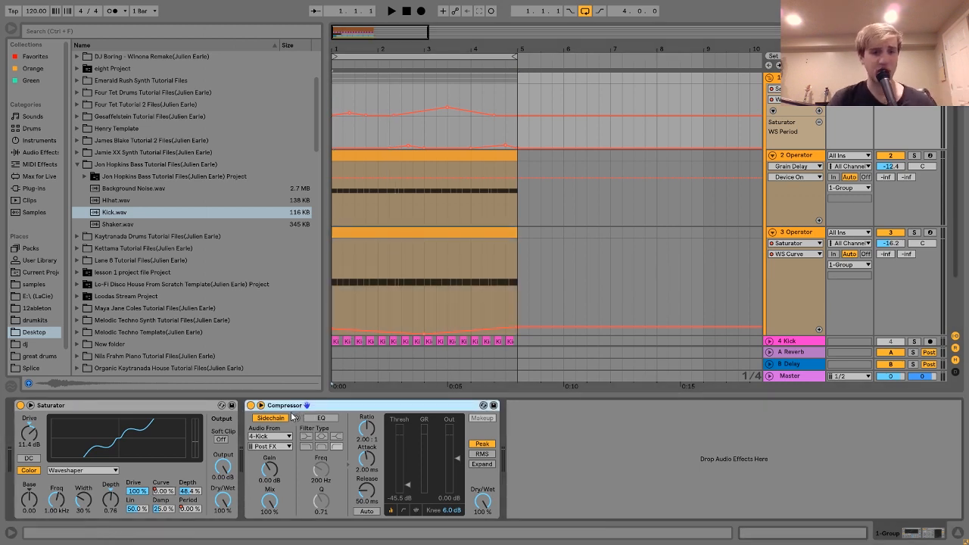
{"action": "key", "text": "space"}
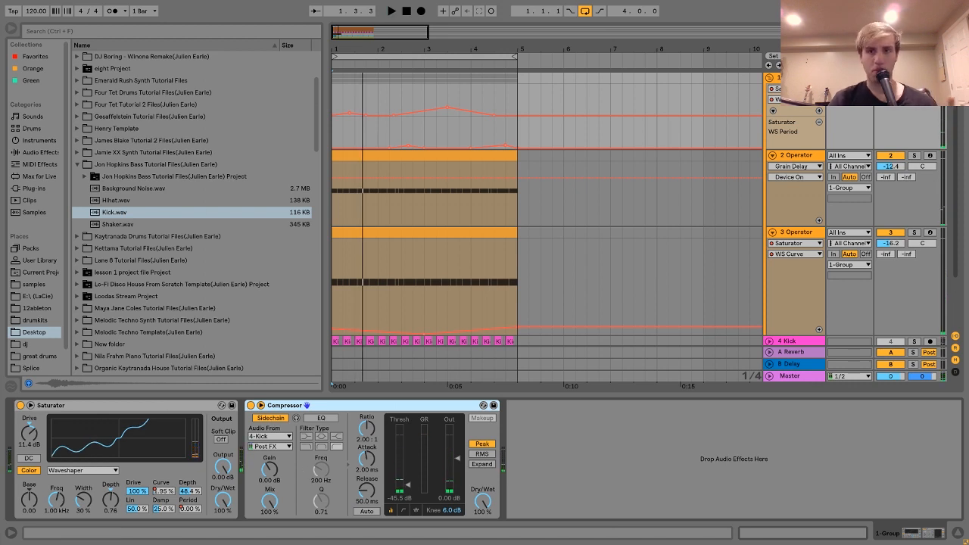
{"action": "left_click", "coordinate": [770, 77]}
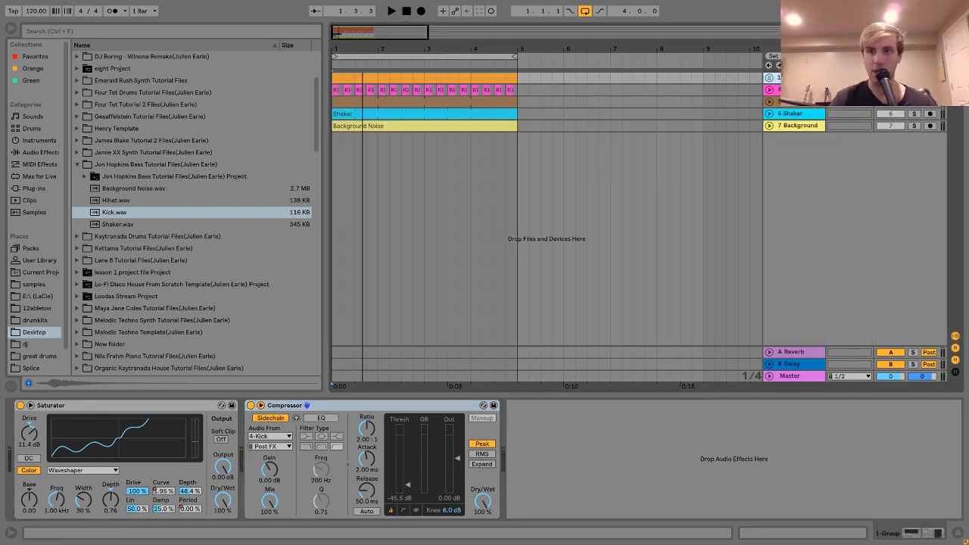
{"action": "left_click", "coordinate": [336, 78]}
{"action": "key", "text": "space"}
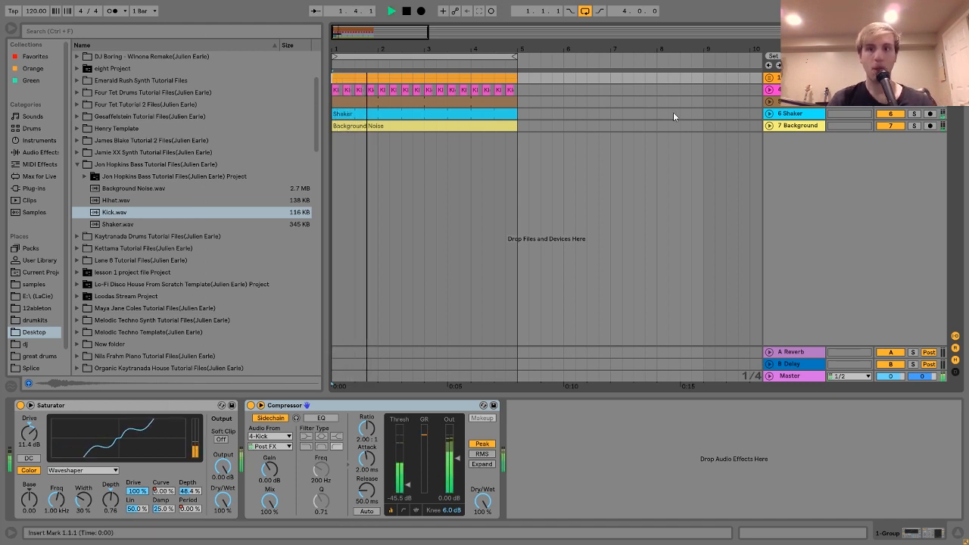
{"action": "key", "text": "space"}
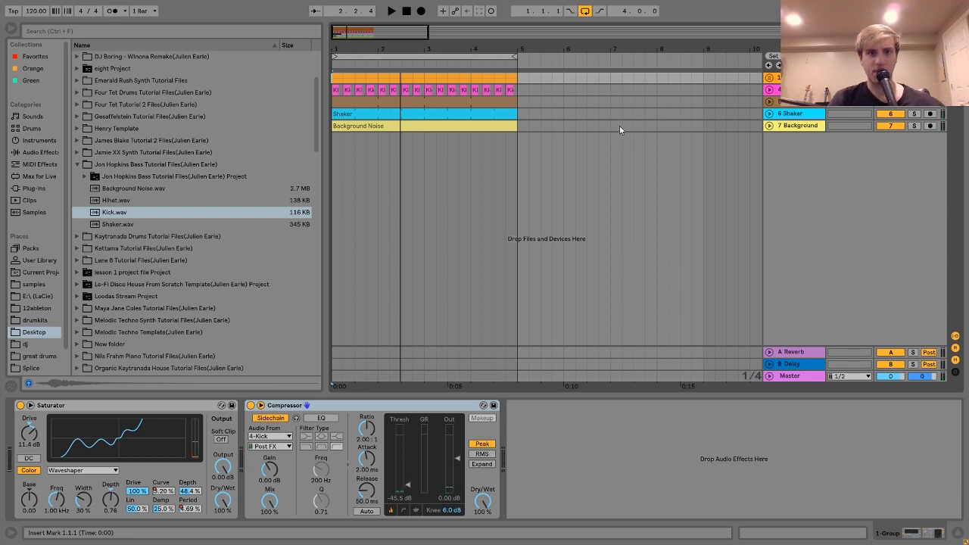
Step: Compare the full mix with the 1-Group Compressor switched off and on
{"action": "left_click", "coordinate": [250, 406]}
{"action": "key", "text": "space"}
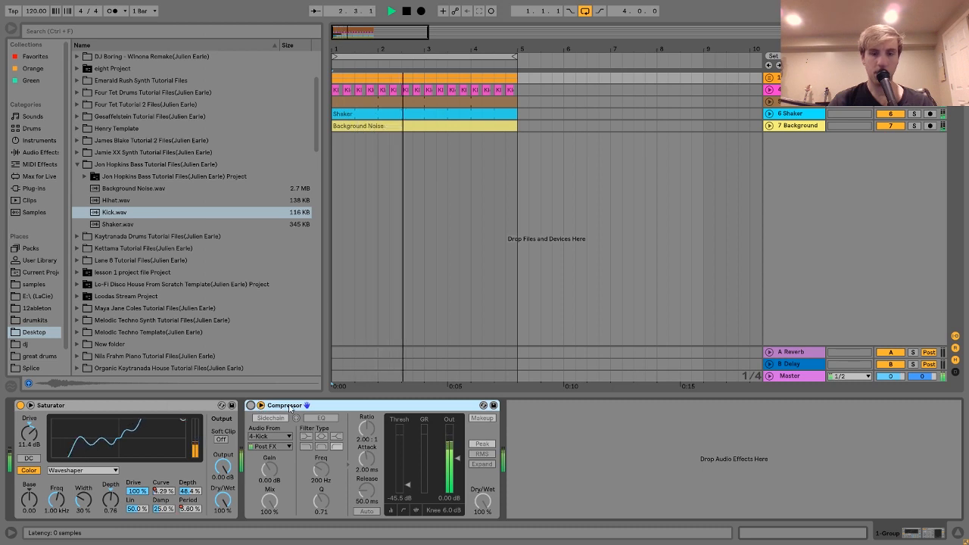
{"action": "key", "text": "0"}
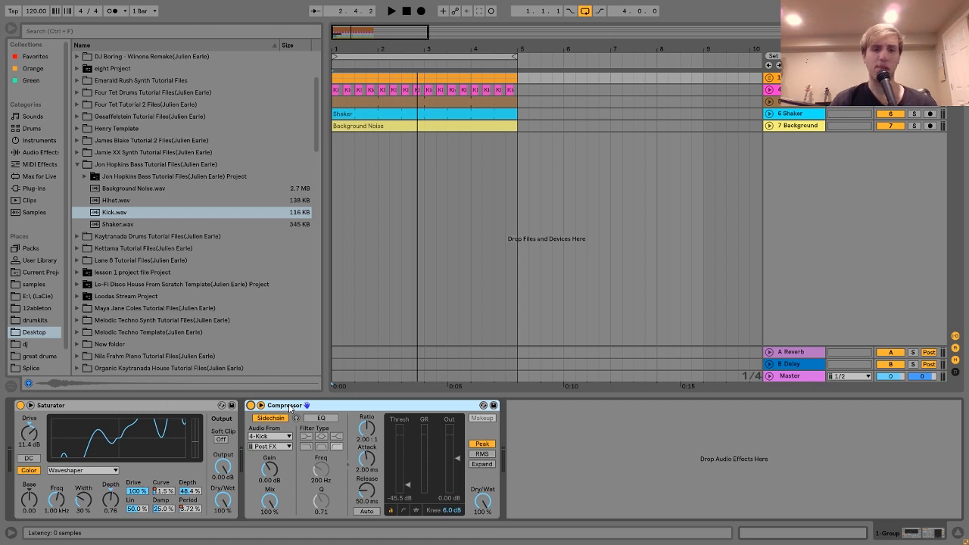
{"action": "key", "text": "space"}
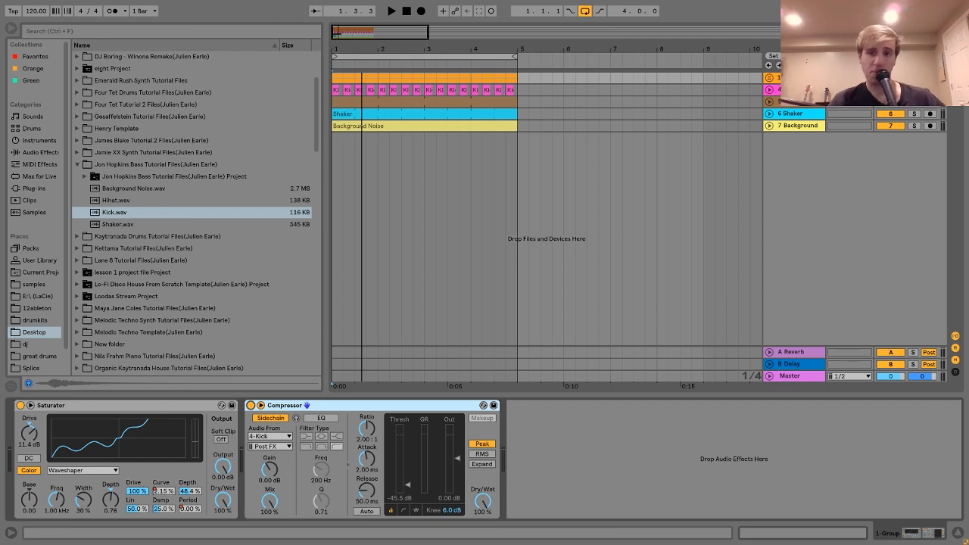
Step: Audition the Kick track and the Hihat track in solo, one after the other
{"action": "left_click", "coordinate": [535, 339]}
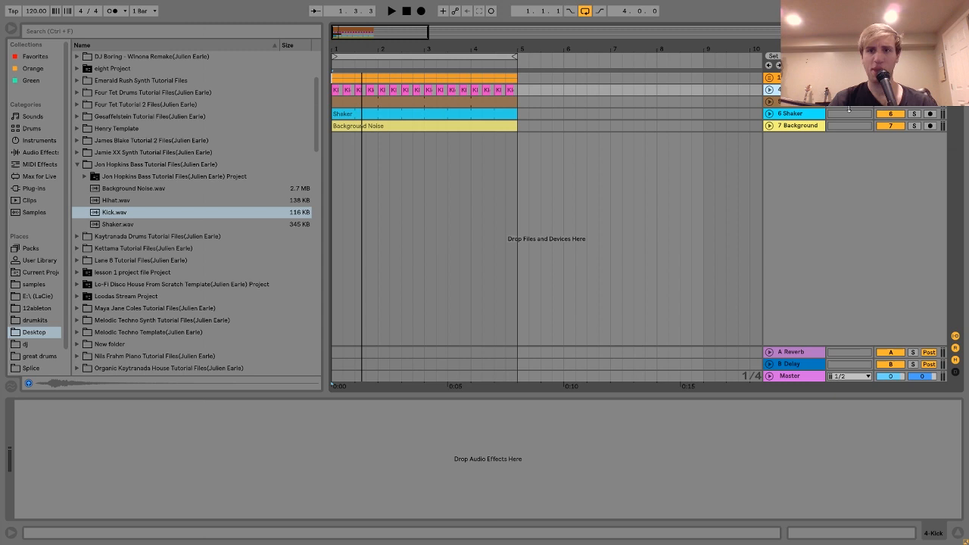
{"action": "key", "text": "space"}
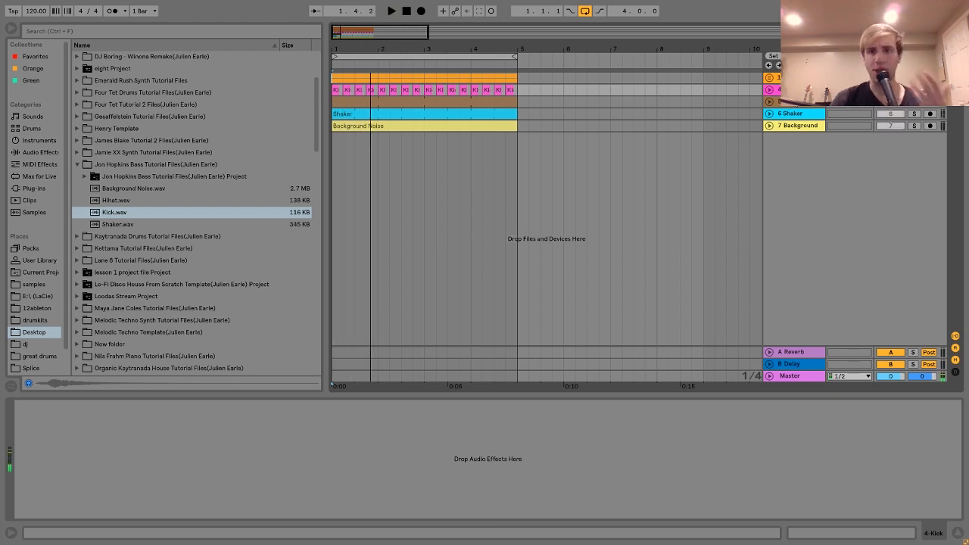
{"action": "left_click", "coordinate": [796, 102]}
{"action": "left_click", "coordinate": [916, 103]}
{"action": "key", "text": "space"}
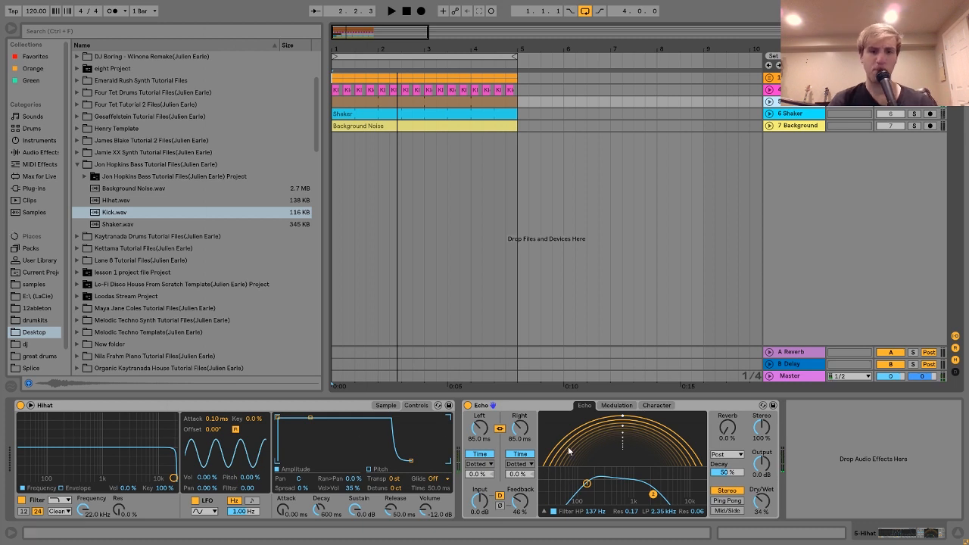
Step: Set the Hihat Echo's Dry/Wet to 40 % and compare the hi-hat with Echo off and on
{"action": "key", "text": "space"}
{"action": "left_click_drag", "start_coordinate": [762, 501], "coordinate": [762, 487]}
{"action": "key", "text": "space"}
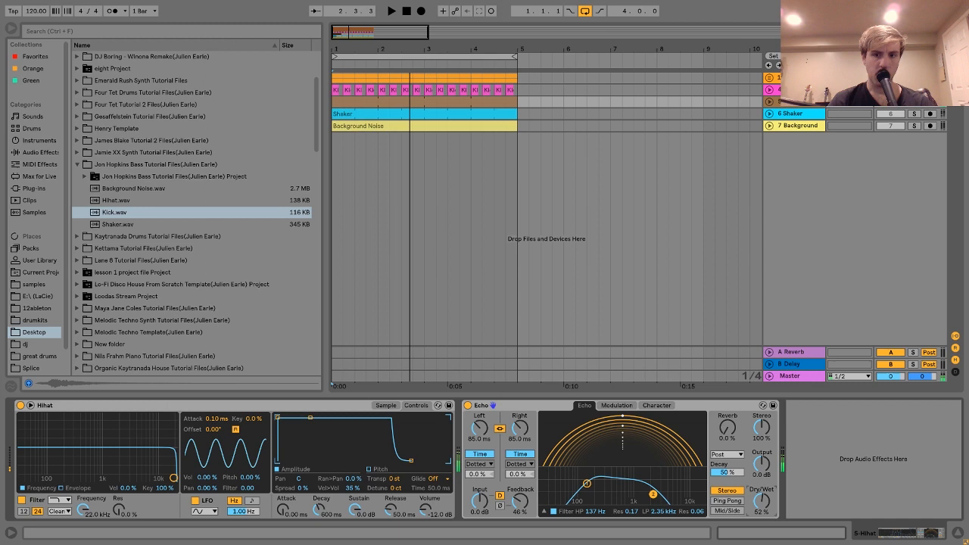
{"action": "left_click", "coordinate": [467, 406]}
{"action": "key", "text": "space"}
{"action": "left_click", "coordinate": [468, 406]}
{"action": "key", "text": "space"}
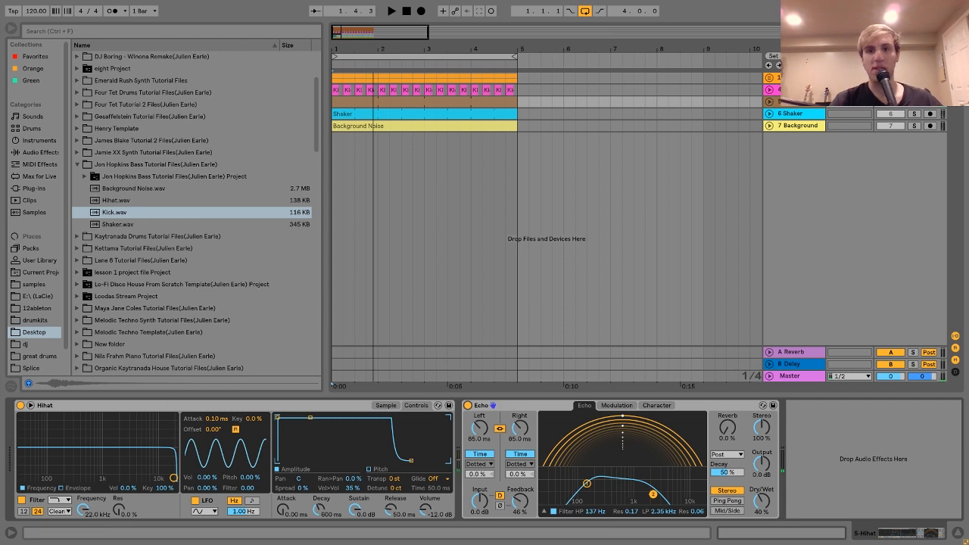
Step: Solo the Shaker track and listen to it with its Auto Filter and sidechained Compressor
{"action": "left_click", "coordinate": [805, 115]}
{"action": "left_click", "coordinate": [914, 114]}
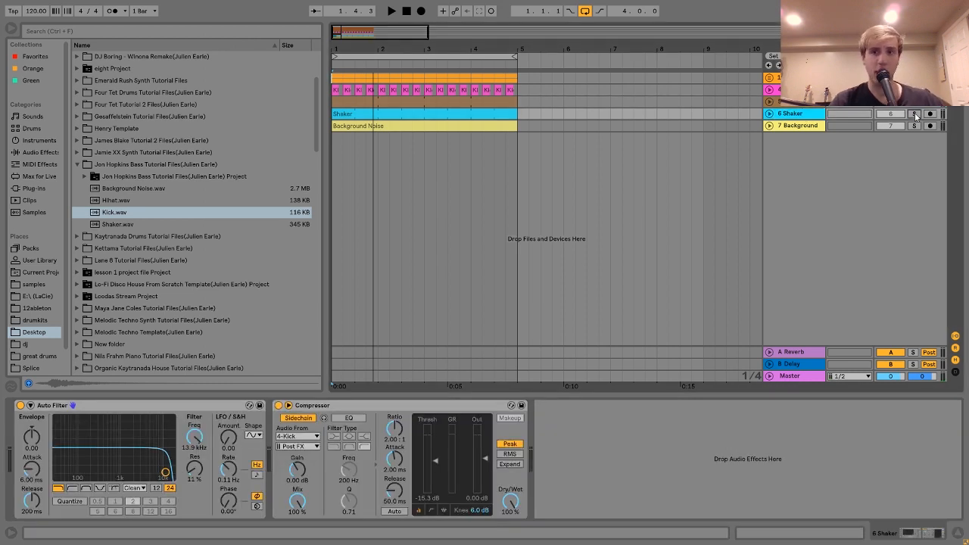
{"action": "key", "text": "space"}
{"action": "left_click", "coordinate": [657, 236]}
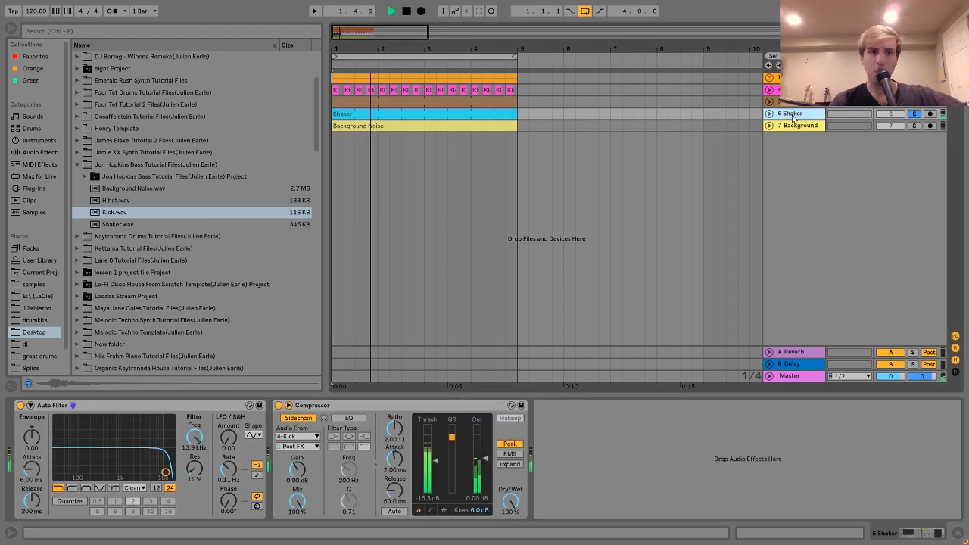
{"action": "key", "text": "space"}
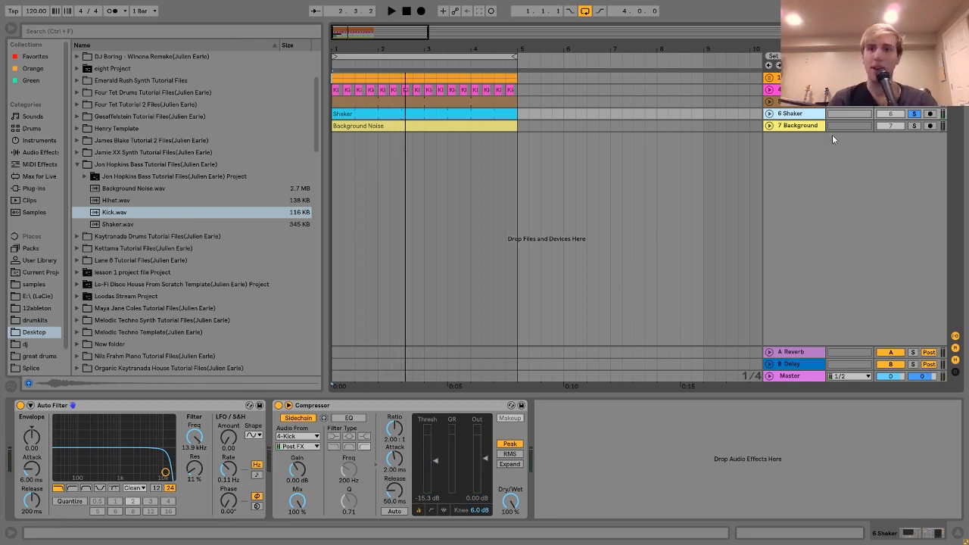
Step: Solo and play the Background Noise track, unfold it, and compare its volume at 0 dB and -12.0 dB
{"action": "left_click", "coordinate": [944, 127]}
{"action": "left_click", "coordinate": [914, 125]}
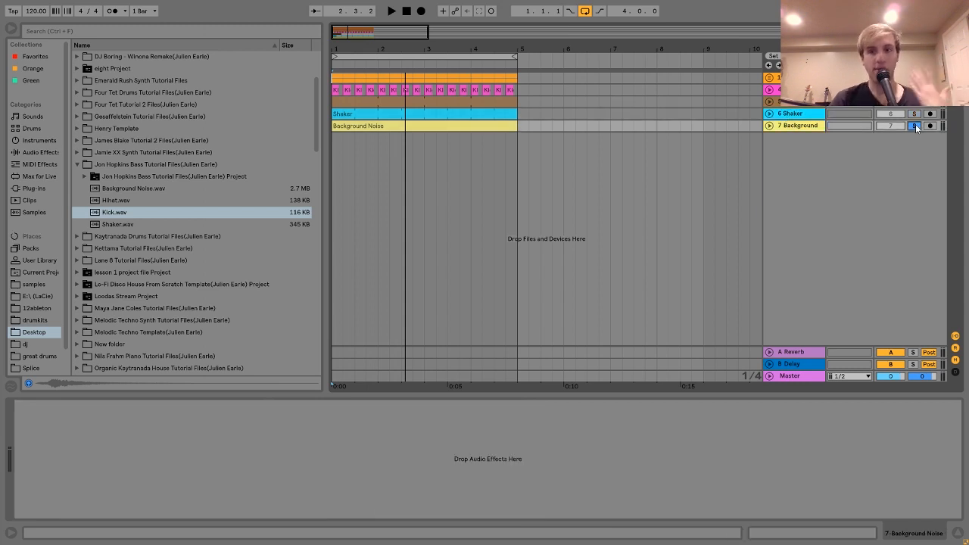
{"action": "key", "text": "space"}
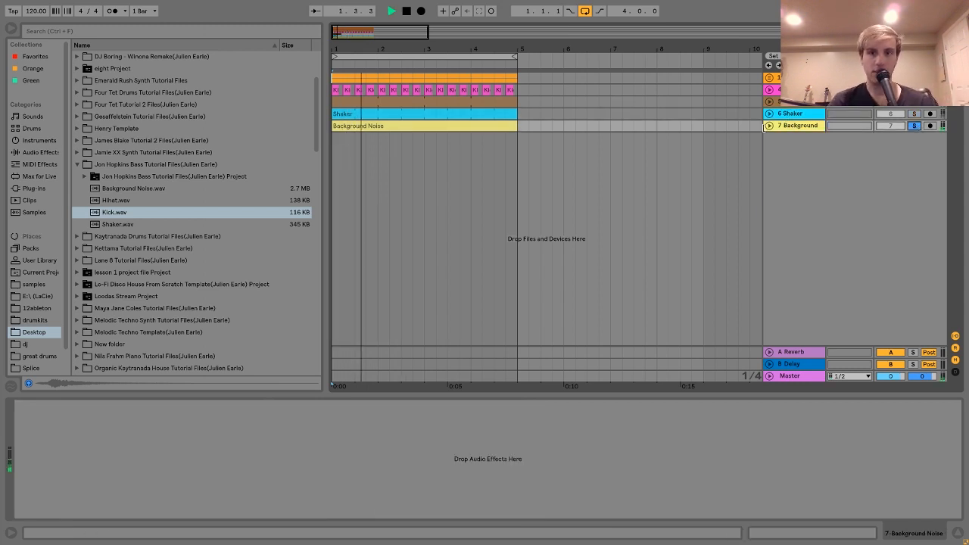
{"action": "key", "text": "u"}
{"action": "key", "text": "Delete"}
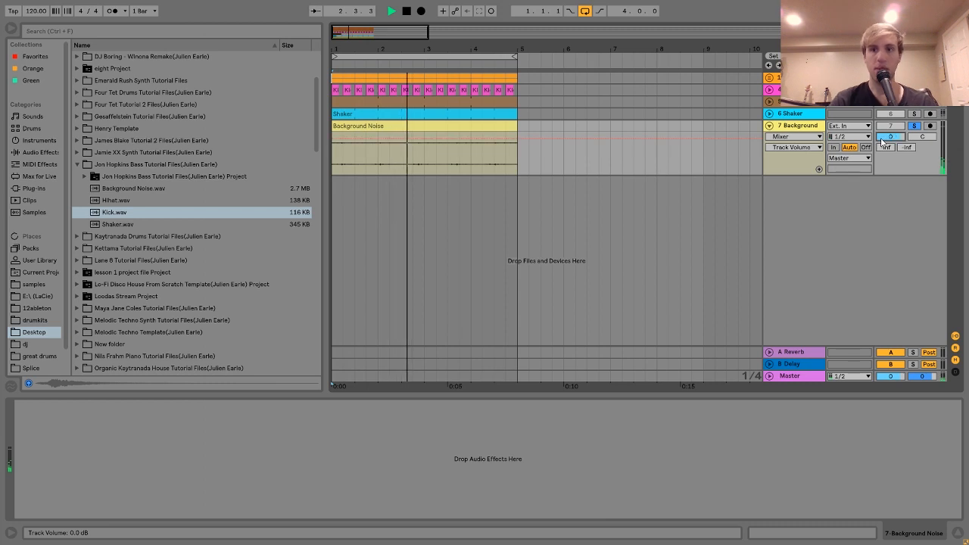
{"action": "key", "text": "space"}
{"action": "key", "text": "ctrl+z"}
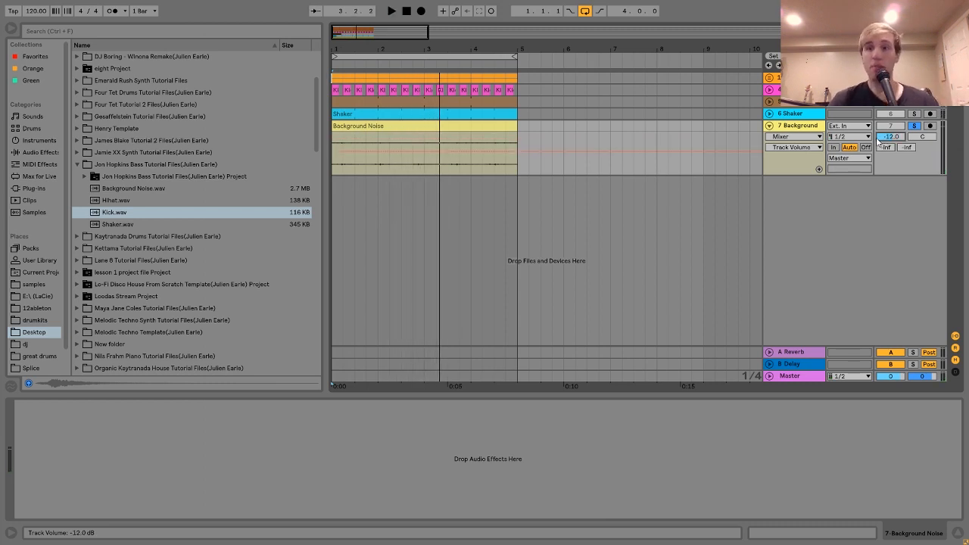
Step: Take Background Noise out of solo and revisit the device chains of 1-Group, 3 Operator and Kick
{"action": "left_click", "coordinate": [915, 127]}
{"action": "left_click", "coordinate": [770, 77]}
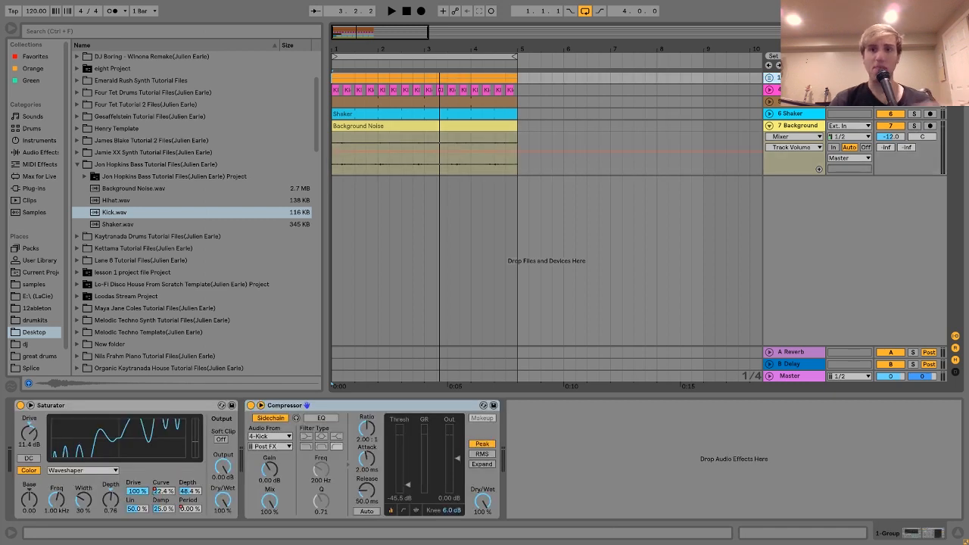
{"action": "left_click", "coordinate": [189, 509]}
{"action": "left_click", "coordinate": [797, 232]}
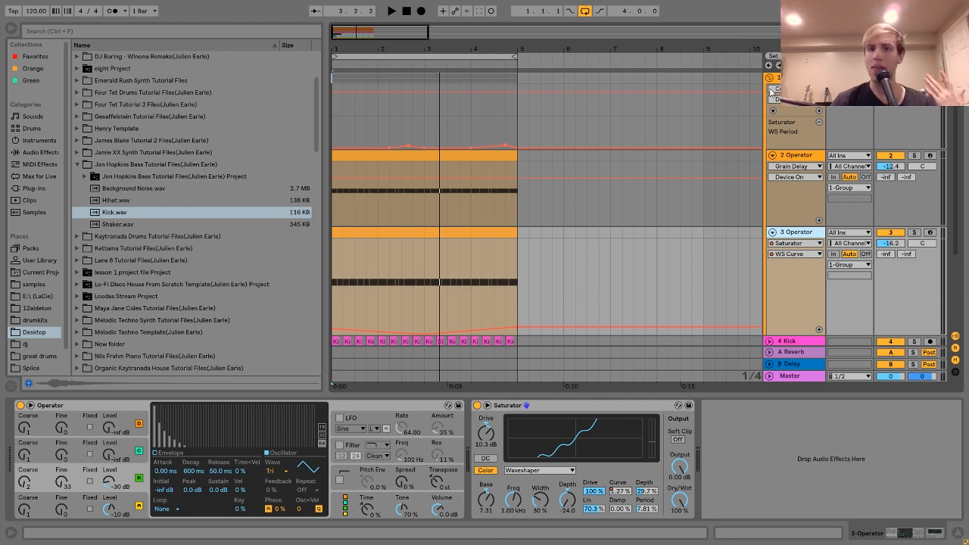
{"action": "left_click", "coordinate": [795, 77]}
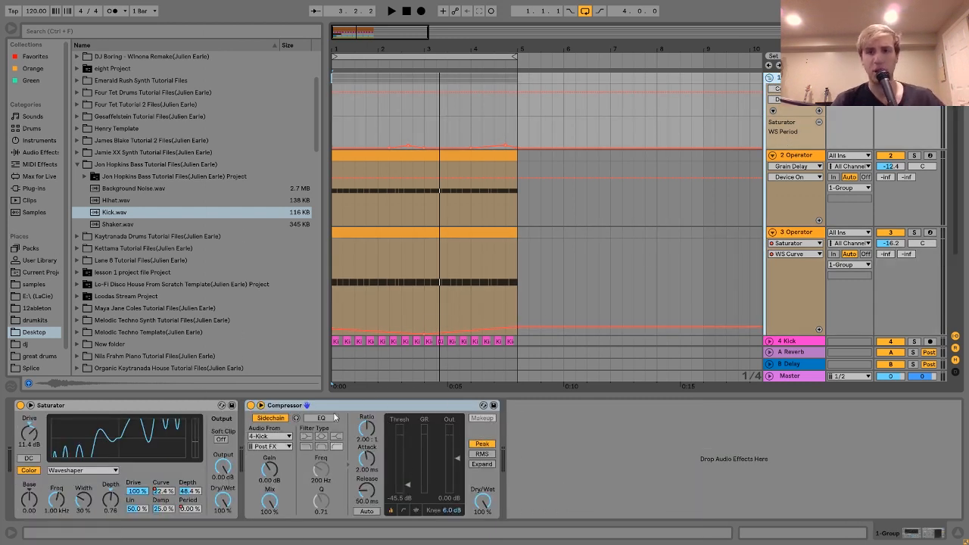
{"action": "left_click", "coordinate": [770, 78]}
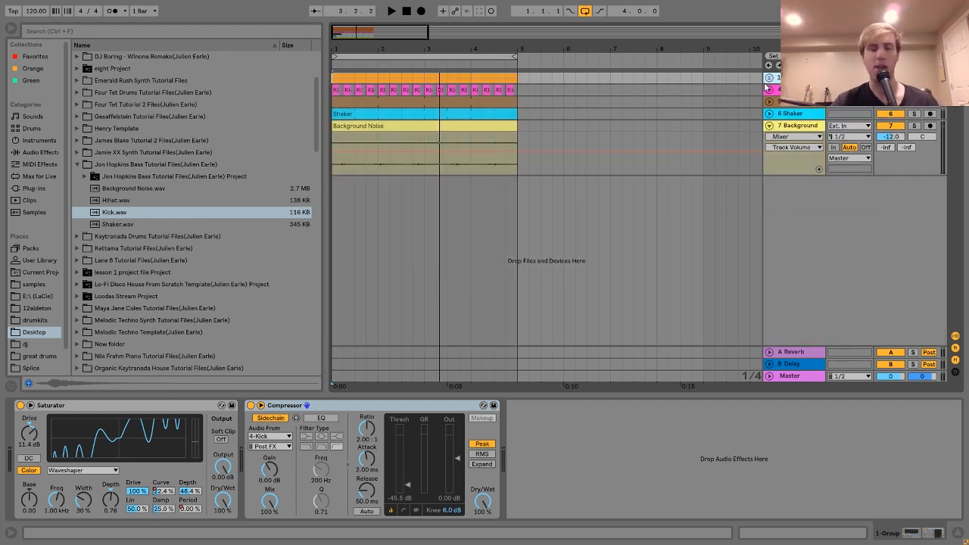
{"action": "left_click", "coordinate": [773, 89]}
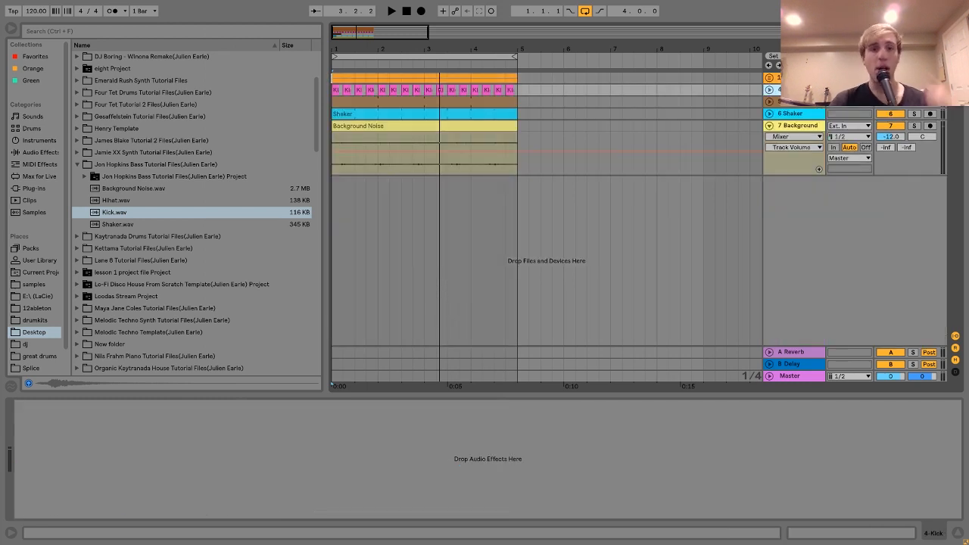